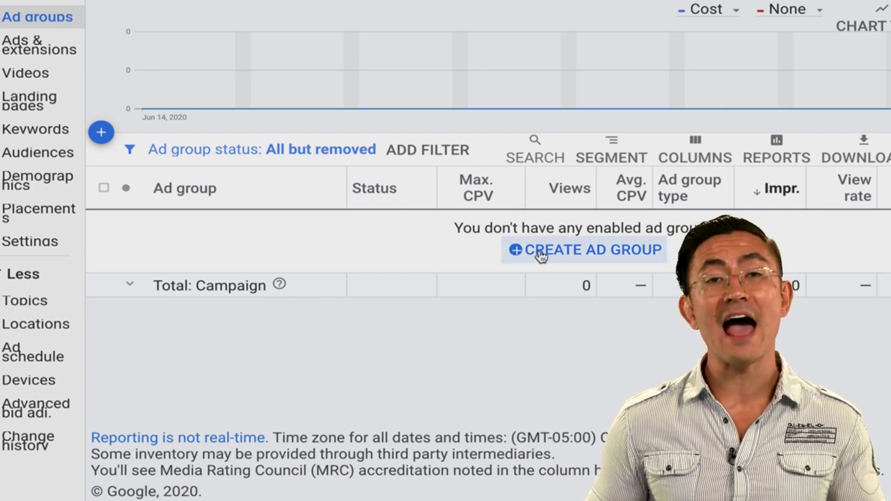
- Create a new ad group and name it "remarketing | website | 7 day"
{"action": "left_click", "coordinate": [102, 133]}
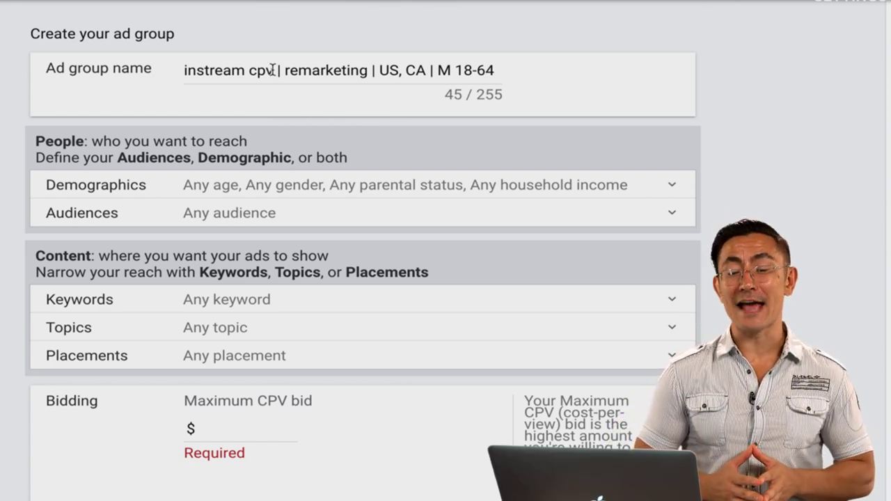
{"action": "left_click", "coordinate": [272, 70]}
{"action": "key", "text": "ctrl+a"}
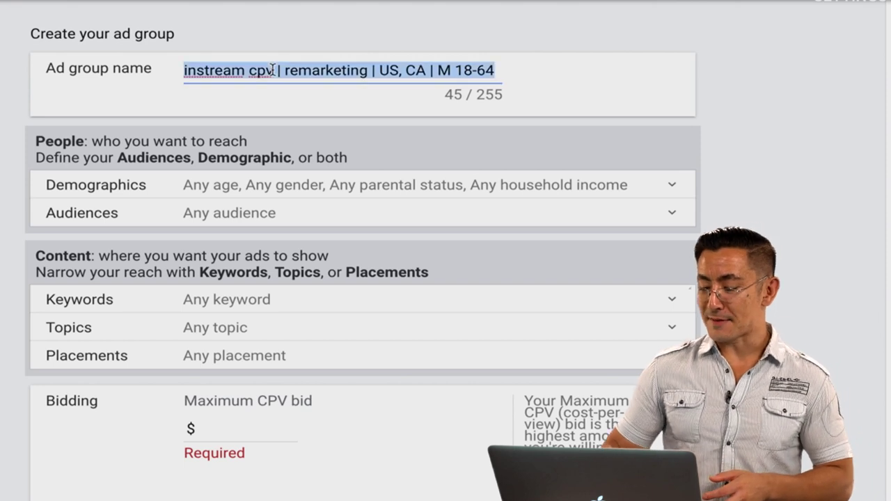
{"action": "key", "text": "BackSpace"}
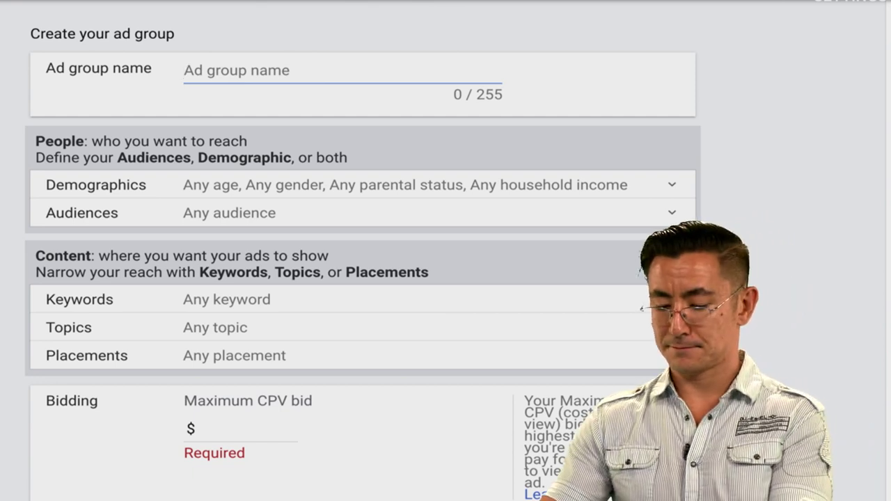
{"action": "type", "text": "remarketing |"}
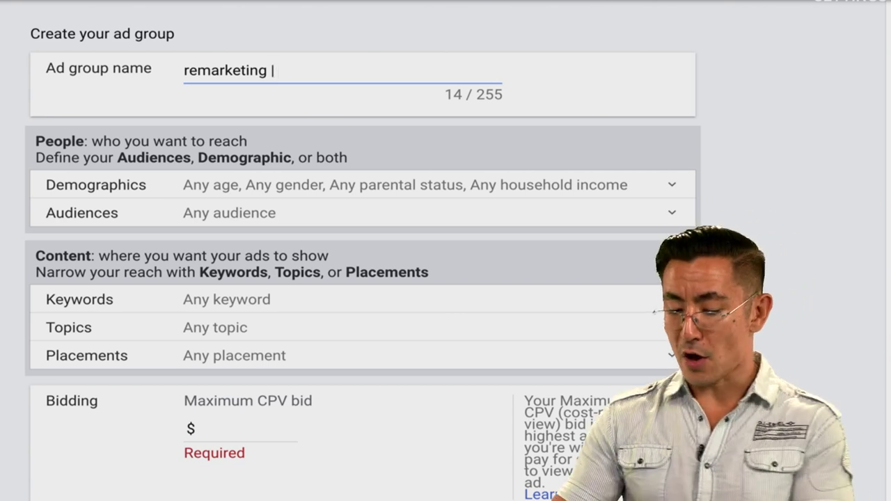
{"action": "type", "text": "website |"}
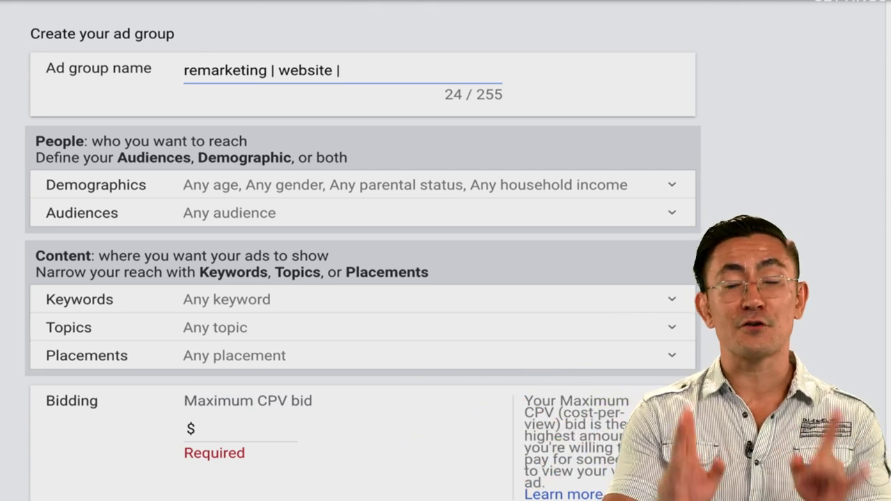
{"action": "type", "text": "7 day"}
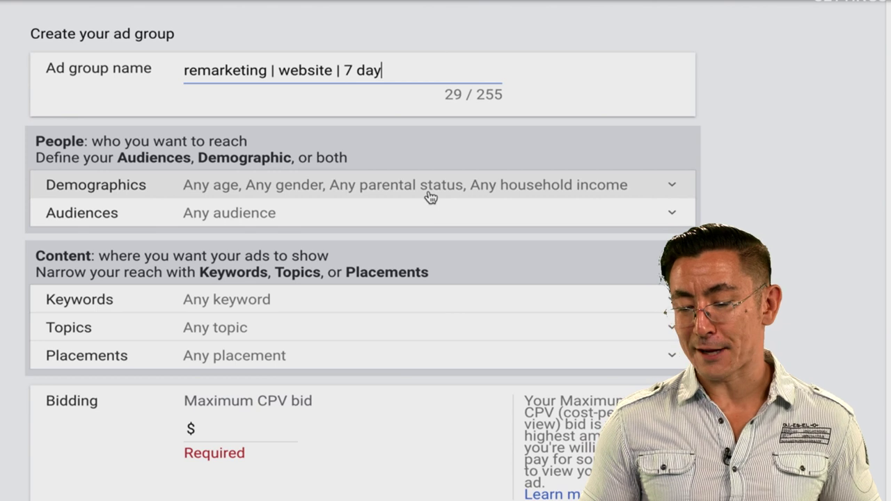
- Limit the demographic targeting to males aged 18 to 64, excluding female, unknown gender, 65+ and unknown age
{"action": "left_click", "coordinate": [430, 197]}
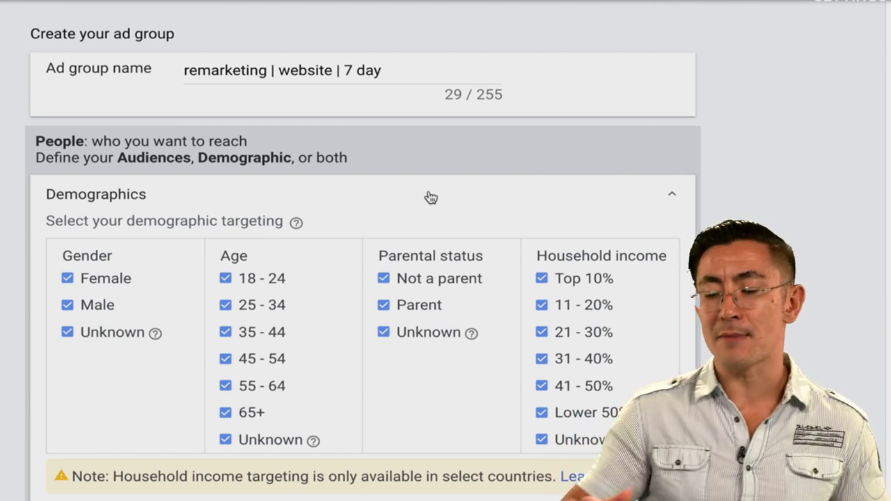
{"action": "left_click", "coordinate": [91, 335]}
{"action": "left_click", "coordinate": [99, 278]}
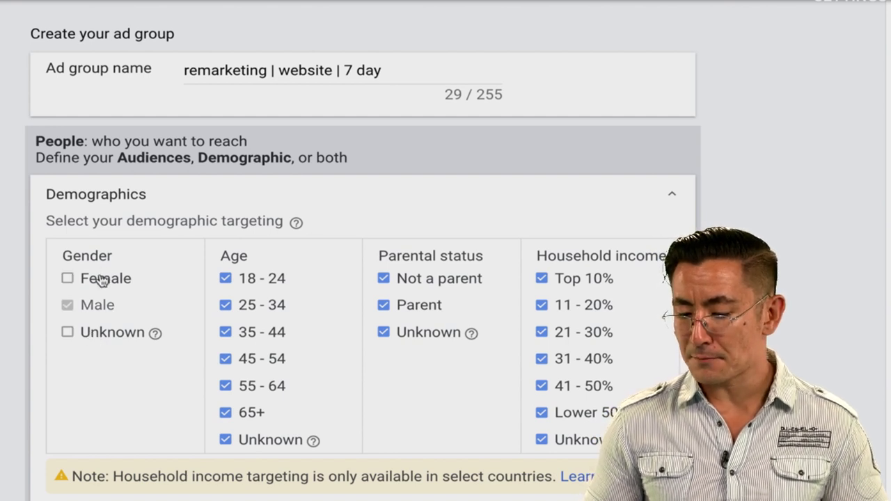
{"action": "left_click", "coordinate": [251, 417]}
{"action": "left_click", "coordinate": [257, 443]}
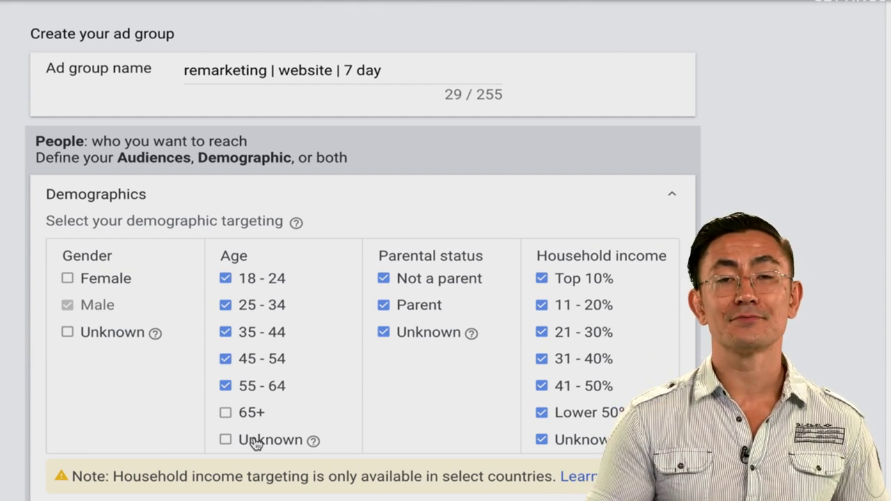
- Search the ad group's audiences for "yoga" and view the suggested audience ideas
{"action": "scroll", "coordinate": [256, 444], "scroll_direction": "down", "scroll_amount": 1}
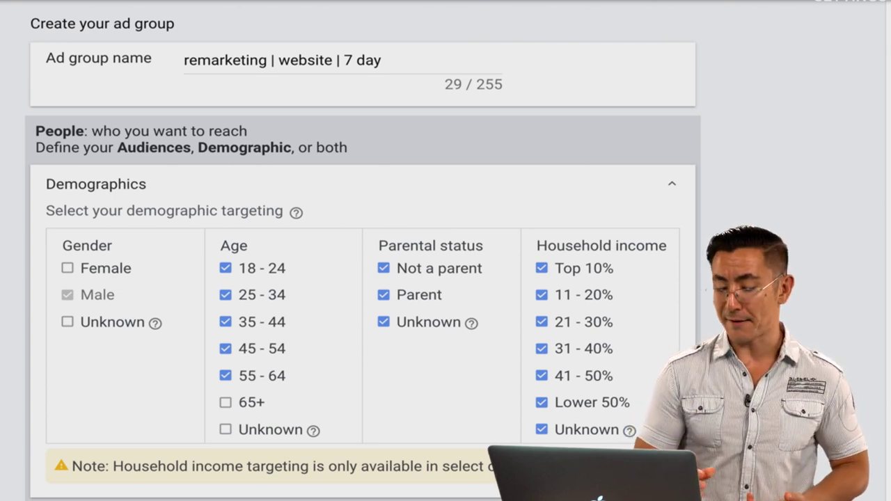
{"action": "scroll", "coordinate": [597, 400], "scroll_direction": "down", "scroll_amount": 3}
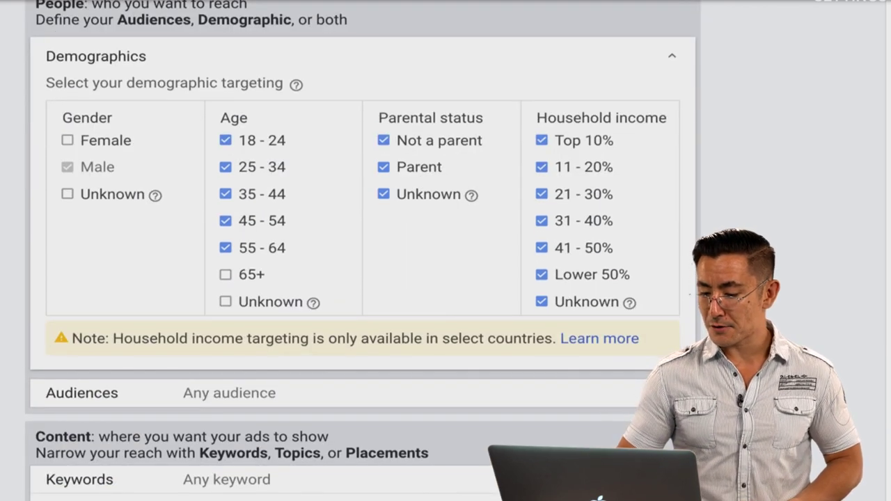
{"action": "scroll", "coordinate": [361, 359], "scroll_direction": "down", "scroll_amount": 1}
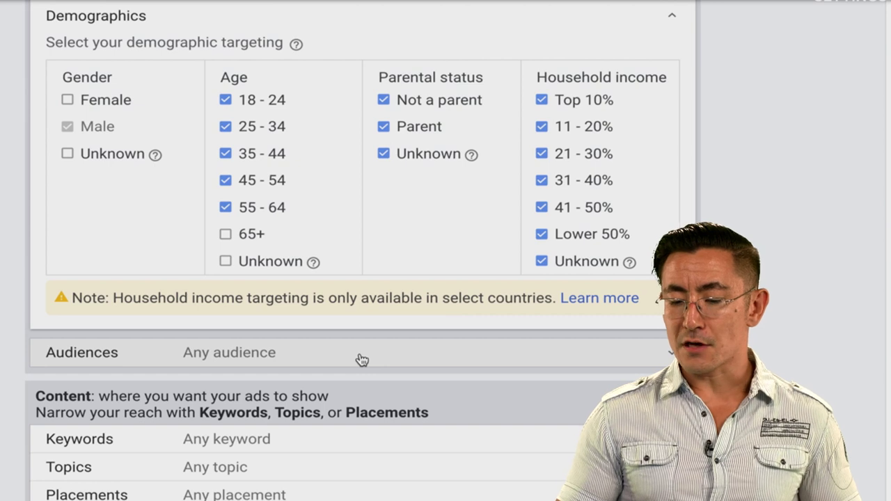
{"action": "scroll", "coordinate": [362, 359], "scroll_direction": "down", "scroll_amount": 2}
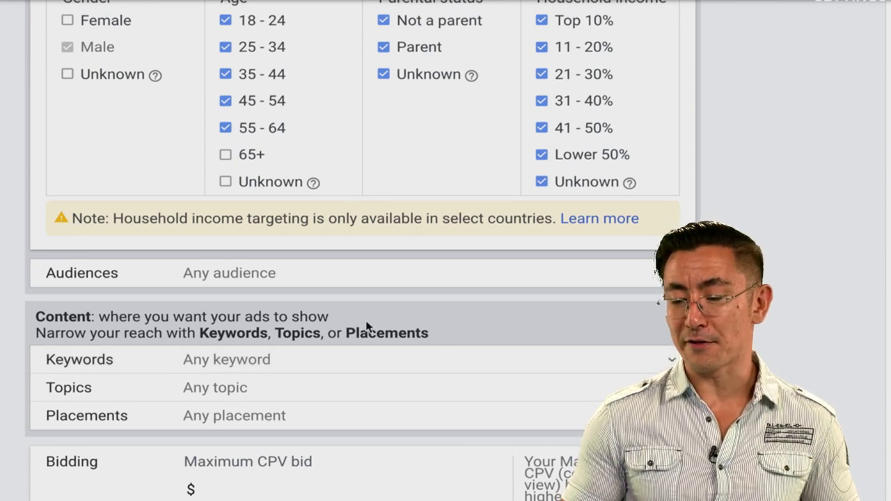
{"action": "left_click", "coordinate": [374, 273]}
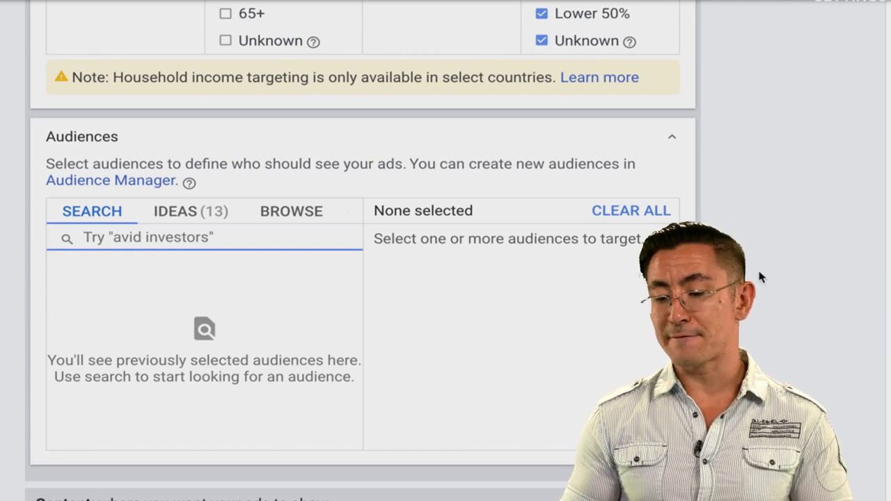
{"action": "type", "text": "yoga"}
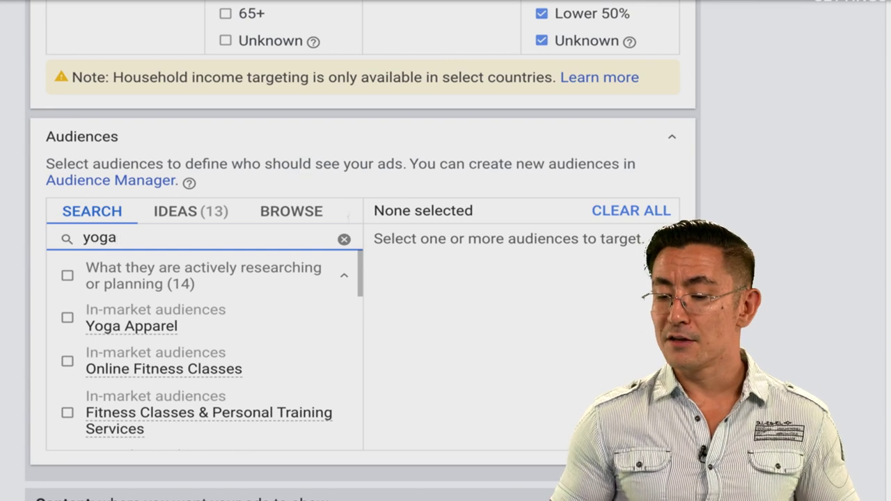
{"action": "left_click", "coordinate": [183, 217]}
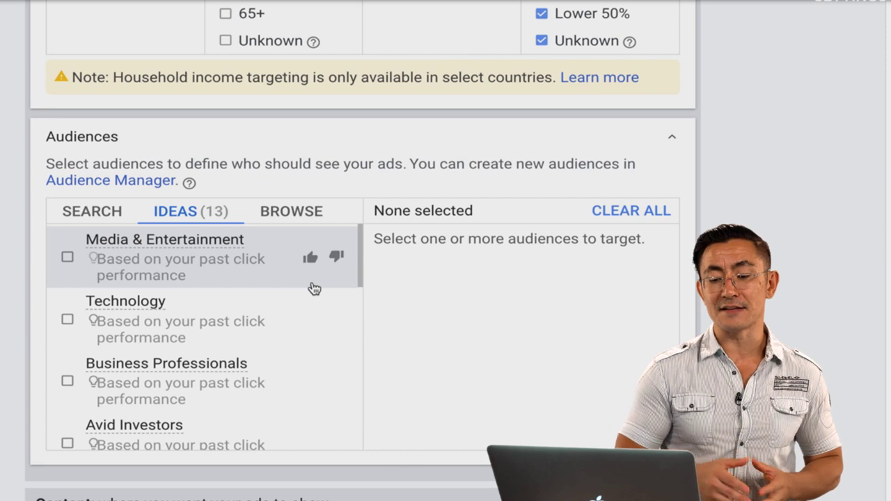
- Browse the audience categories and examine the Life events listed under what people are actively researching or planning
{"action": "left_click", "coordinate": [305, 207]}
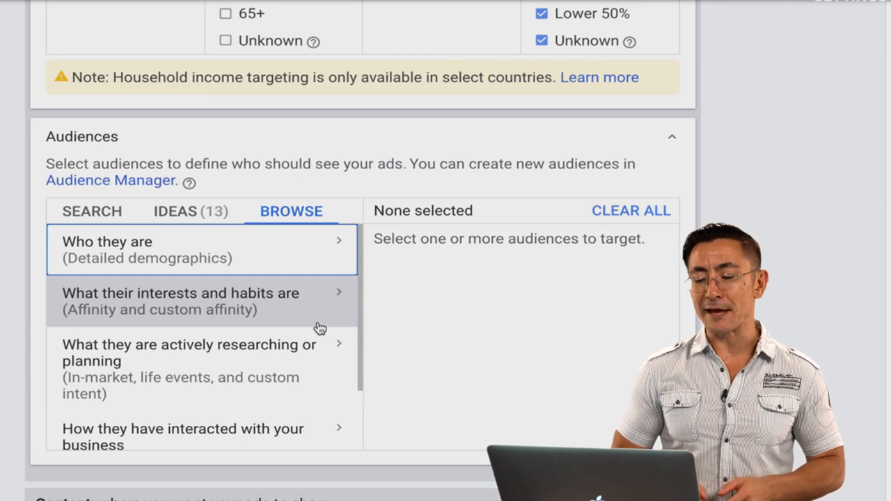
{"action": "scroll", "coordinate": [319, 328], "scroll_direction": "down", "scroll_amount": 3}
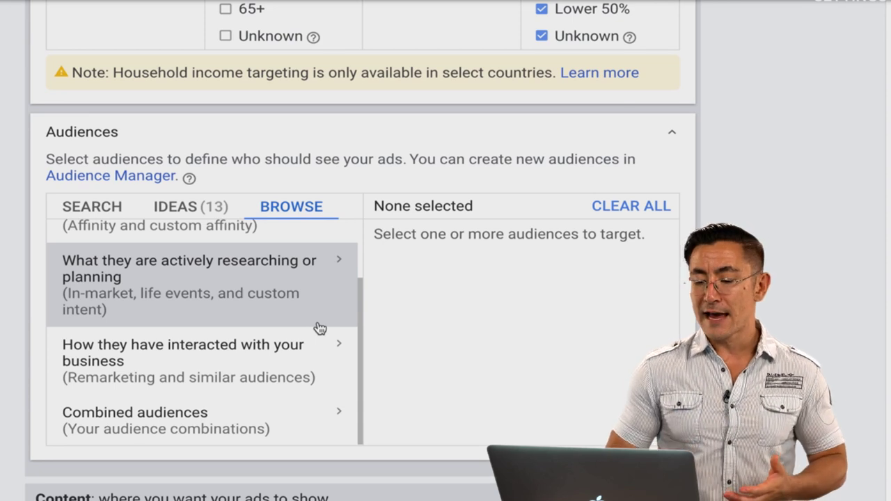
{"action": "left_click", "coordinate": [319, 328]}
{"action": "left_click", "coordinate": [274, 278]}
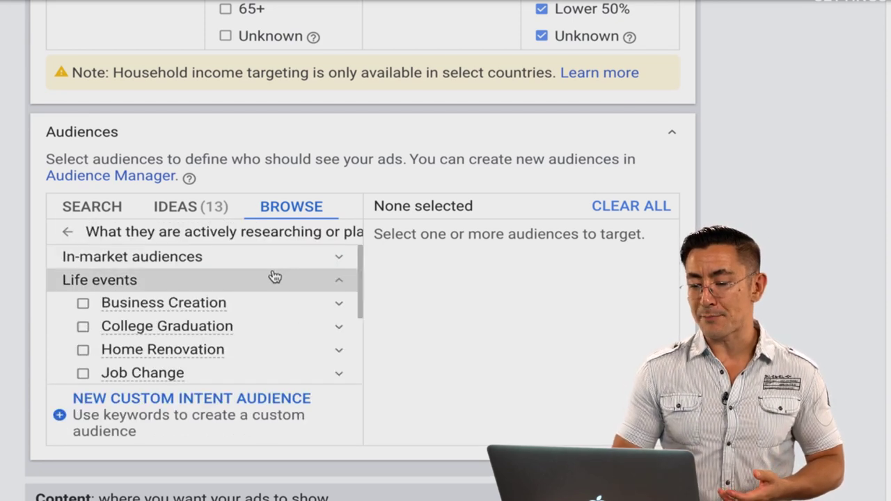
{"action": "scroll", "coordinate": [234, 321], "scroll_direction": "down", "scroll_amount": 1}
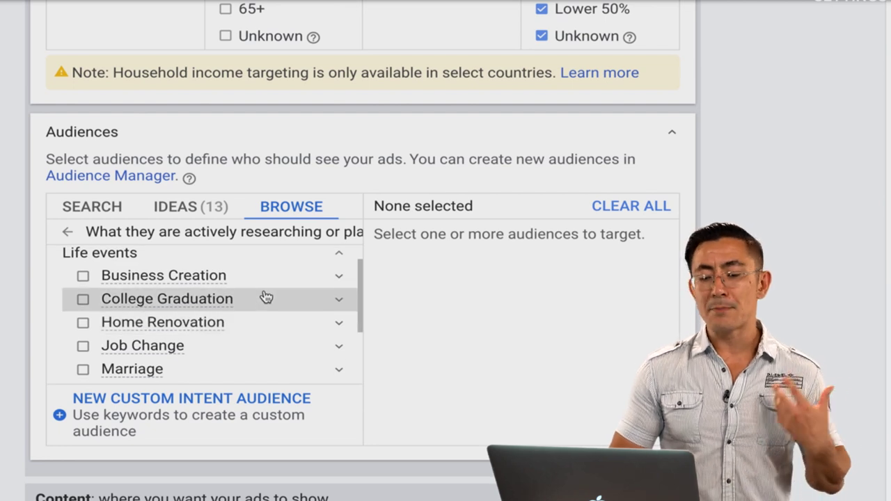
{"action": "scroll", "coordinate": [266, 297], "scroll_direction": "down", "scroll_amount": 2}
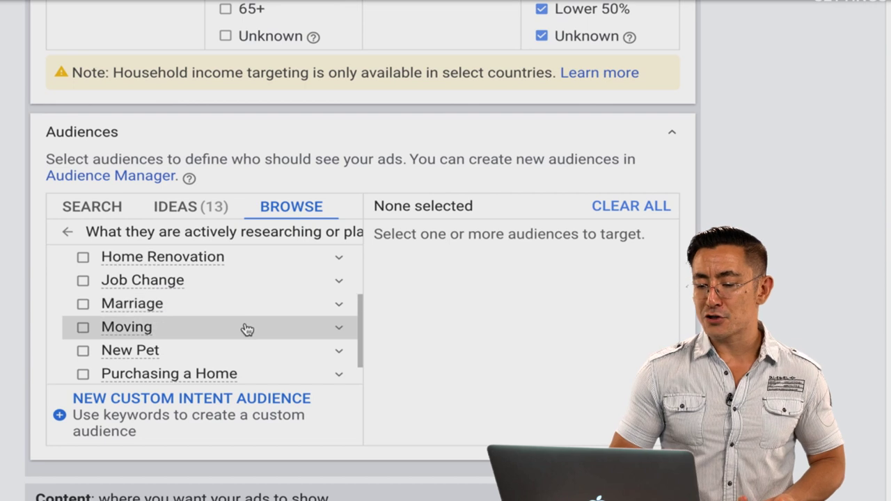
{"action": "scroll", "coordinate": [234, 348], "scroll_direction": "down", "scroll_amount": 1}
{"action": "scroll", "coordinate": [235, 348], "scroll_direction": "down", "scroll_amount": 1}
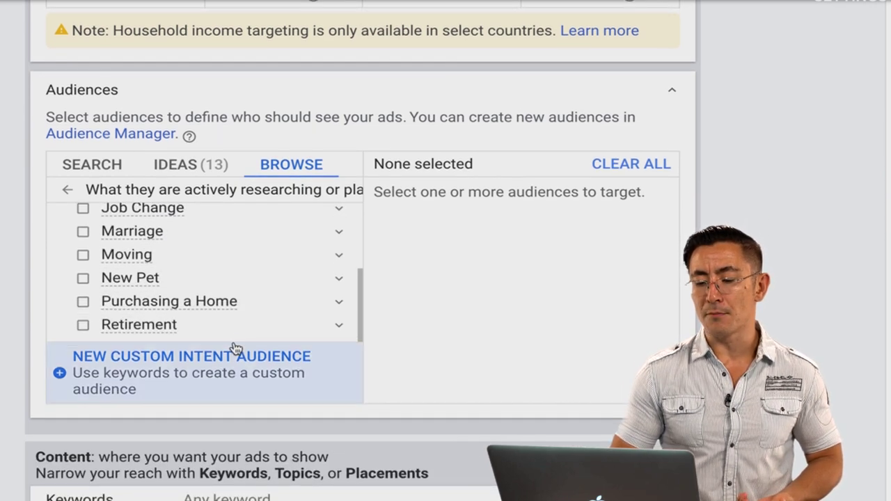
{"action": "scroll", "coordinate": [253, 303], "scroll_direction": "up", "scroll_amount": 4}
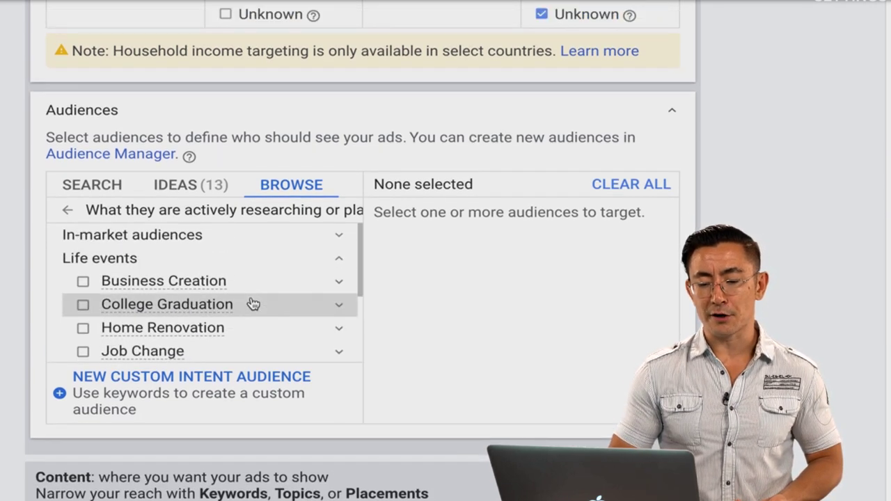
- Reopen the researching or planning category and view the options within the Marriage life event
{"action": "left_click", "coordinate": [69, 225]}
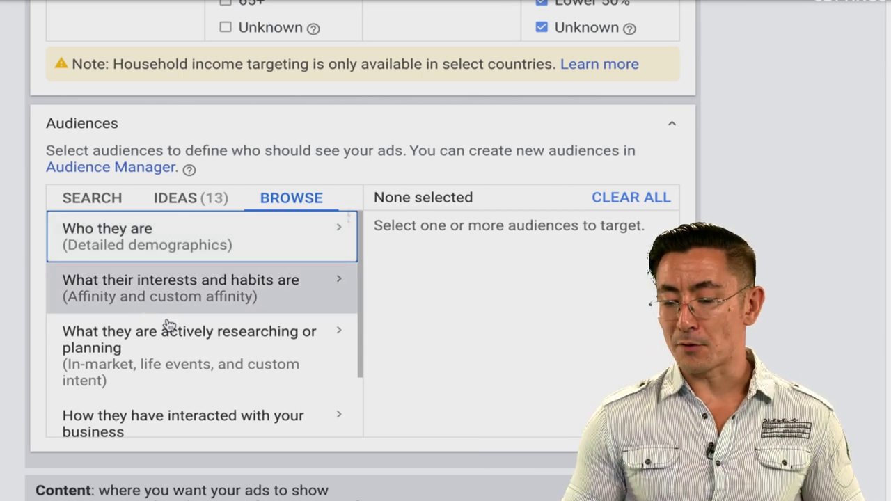
{"action": "left_click", "coordinate": [200, 356]}
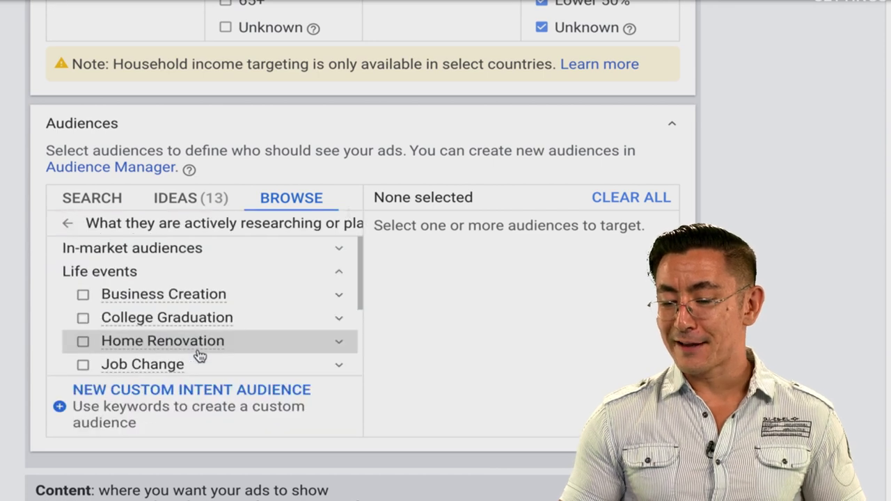
{"action": "scroll", "coordinate": [200, 356], "scroll_direction": "down", "scroll_amount": 3}
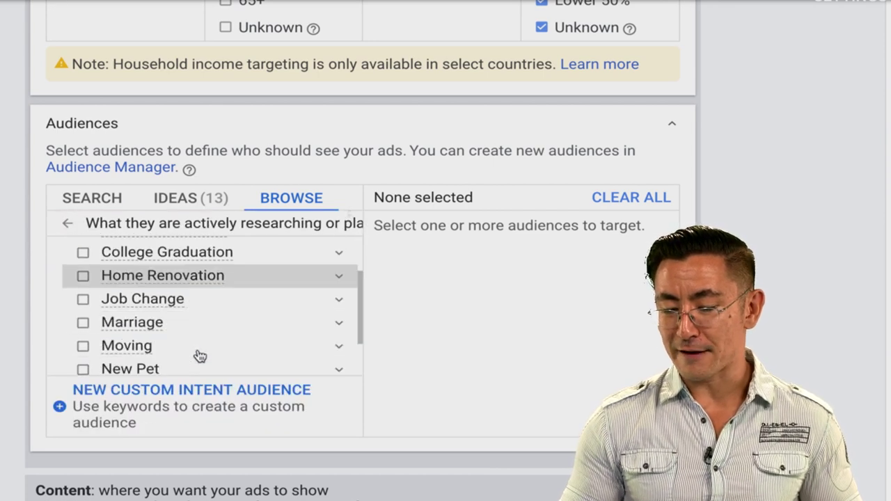
{"action": "left_click", "coordinate": [339, 255]}
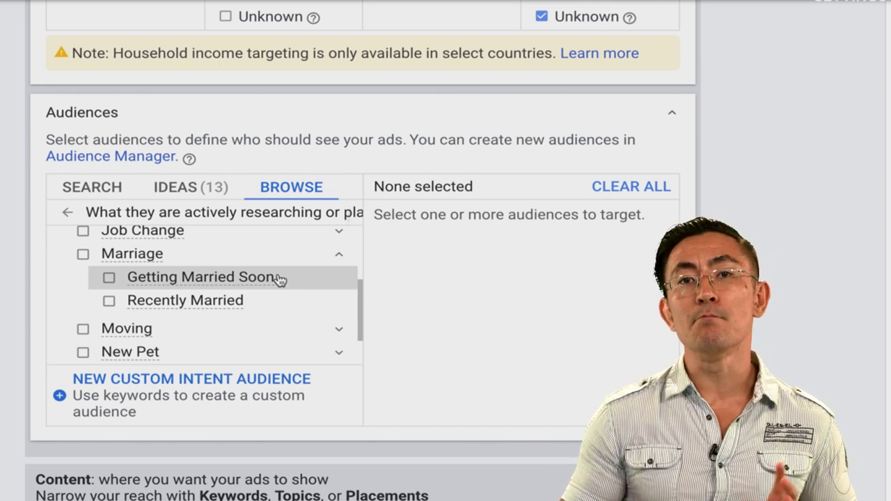
{"action": "scroll", "coordinate": [278, 278], "scroll_direction": "up", "scroll_amount": 5}
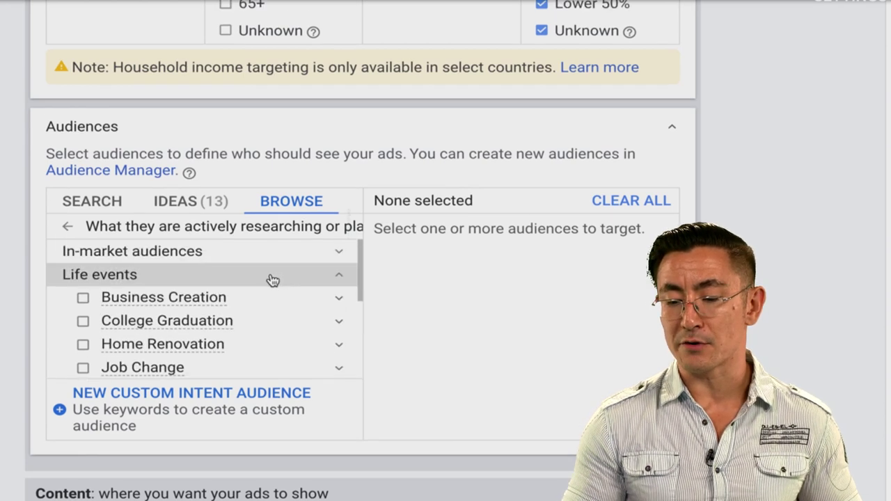
- Target the website visitors audience "visited socialresponsemarketing.com | 7 day" from the remarketing and similar audiences
{"action": "left_click", "coordinate": [62, 232]}
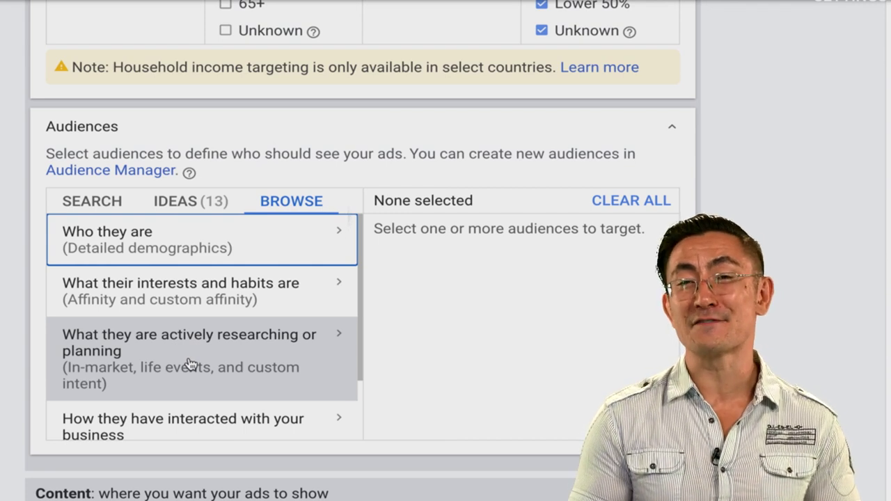
{"action": "scroll", "coordinate": [189, 364], "scroll_direction": "down", "scroll_amount": 3}
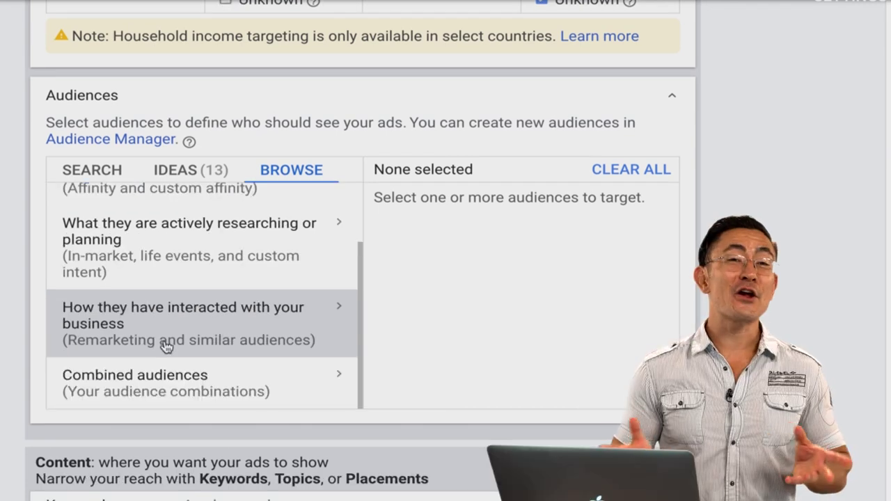
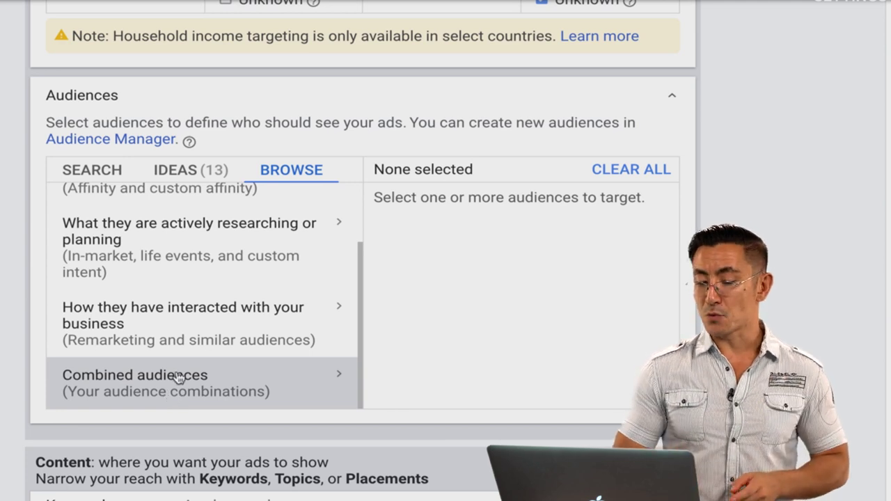
{"action": "left_click", "coordinate": [186, 334]}
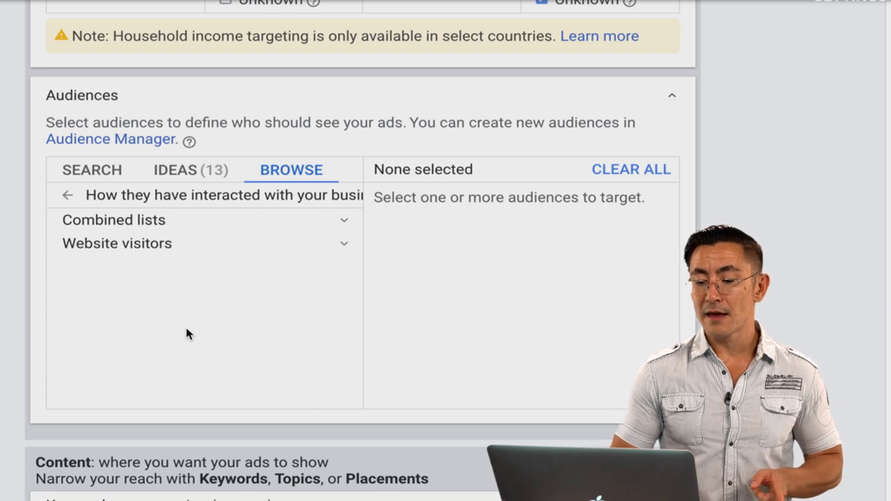
{"action": "left_click", "coordinate": [201, 252]}
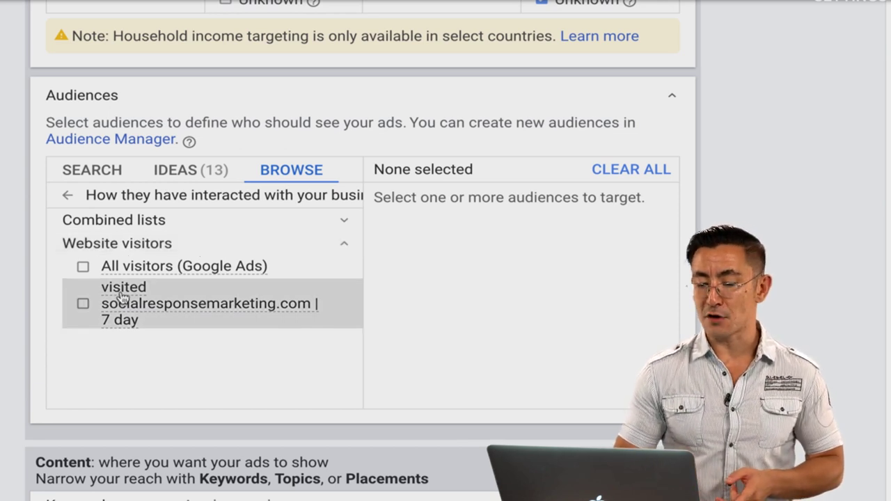
{"action": "left_click", "coordinate": [84, 306]}
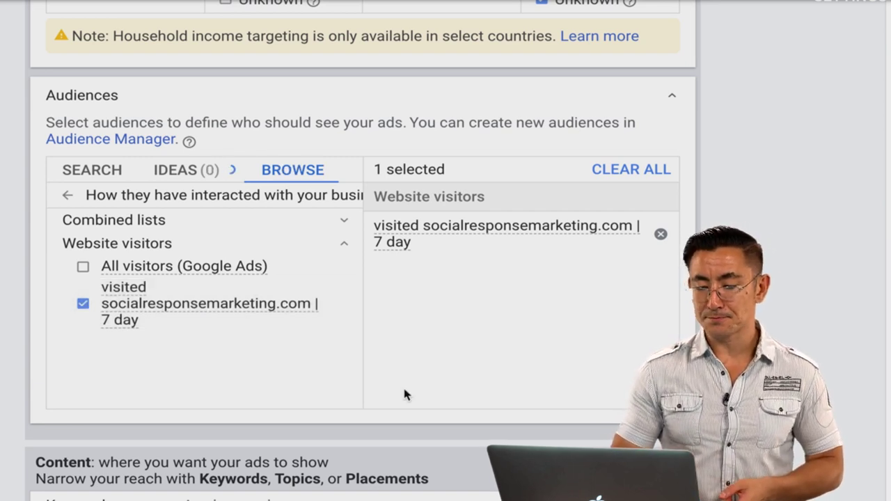
{"action": "scroll", "coordinate": [564, 402], "scroll_direction": "down", "scroll_amount": 2}
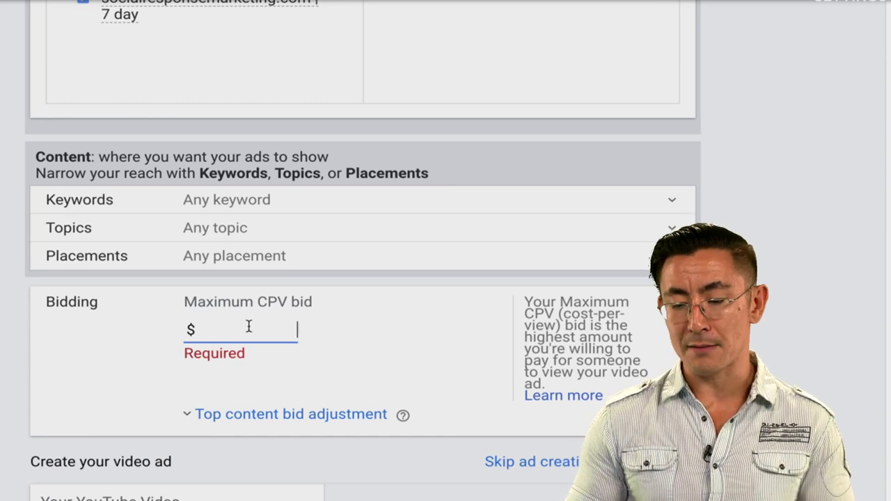
- Set the ad group's maximum CPV bid to $0.25, show the top content bid adjustment, and skip ad creation
{"action": "type", "text": "0.25"}
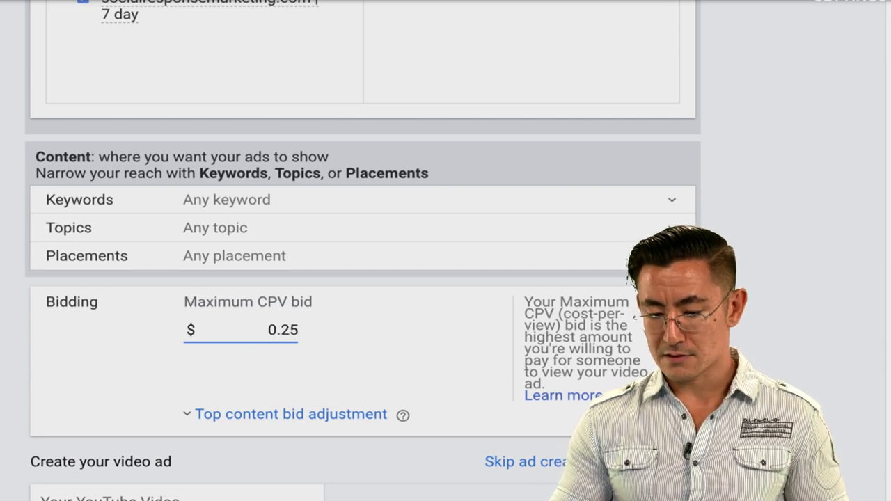
{"action": "left_click", "coordinate": [286, 412]}
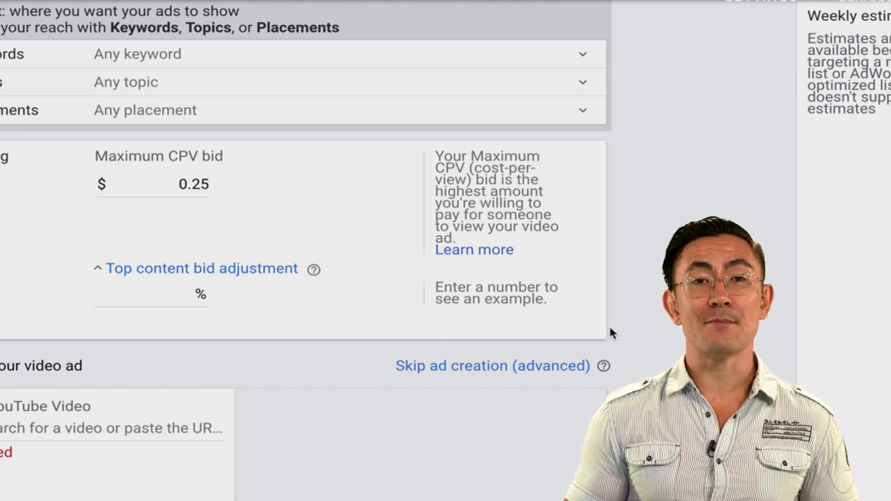
{"action": "left_click", "coordinate": [504, 368]}
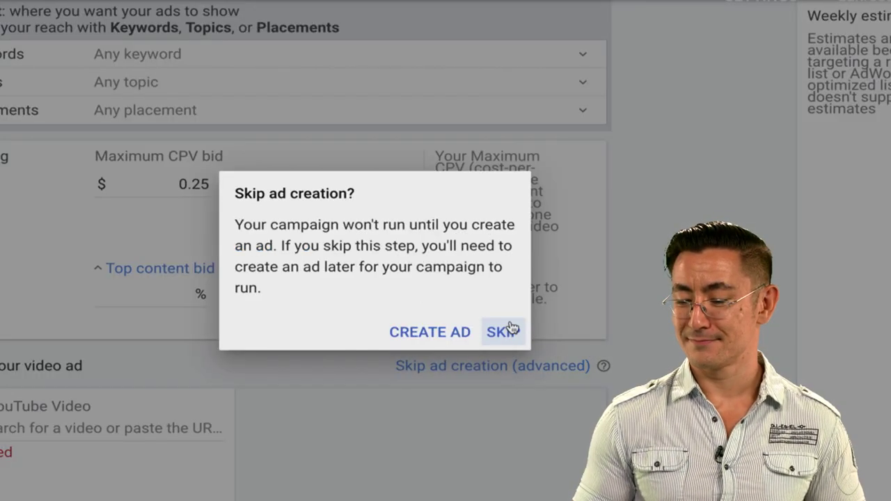
{"action": "left_click", "coordinate": [502, 334]}
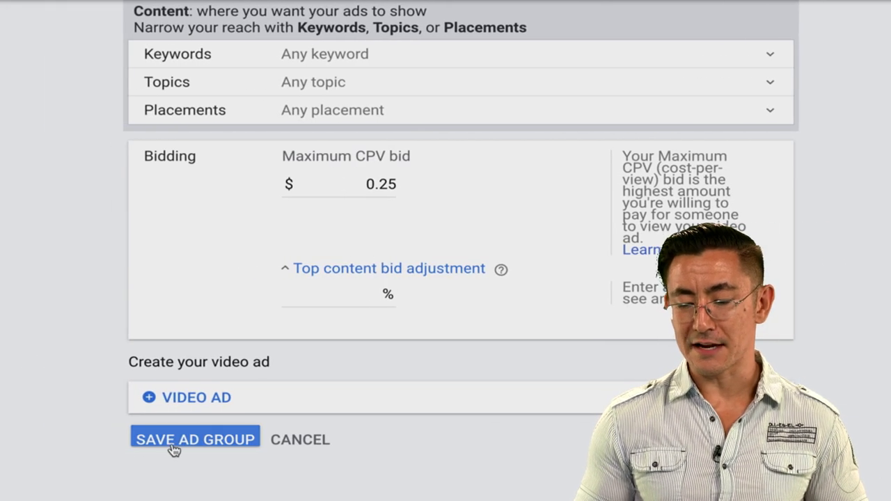
- Save the ad group with Skippable in-stream ad as its video ad format
{"action": "left_click", "coordinate": [165, 443]}
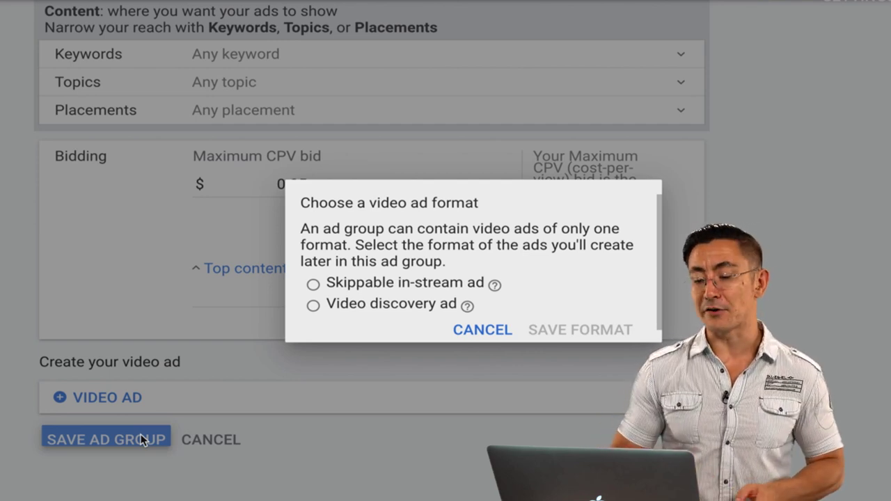
{"action": "left_click", "coordinate": [400, 290]}
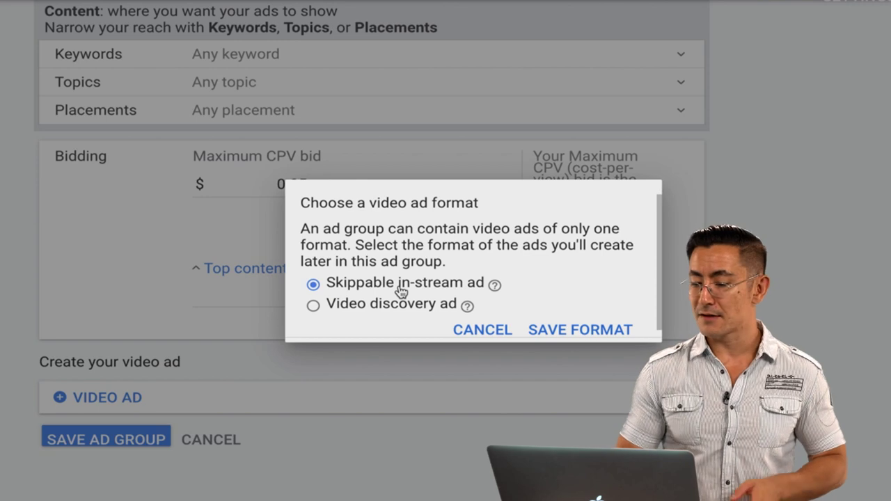
{"action": "left_click", "coordinate": [556, 334]}
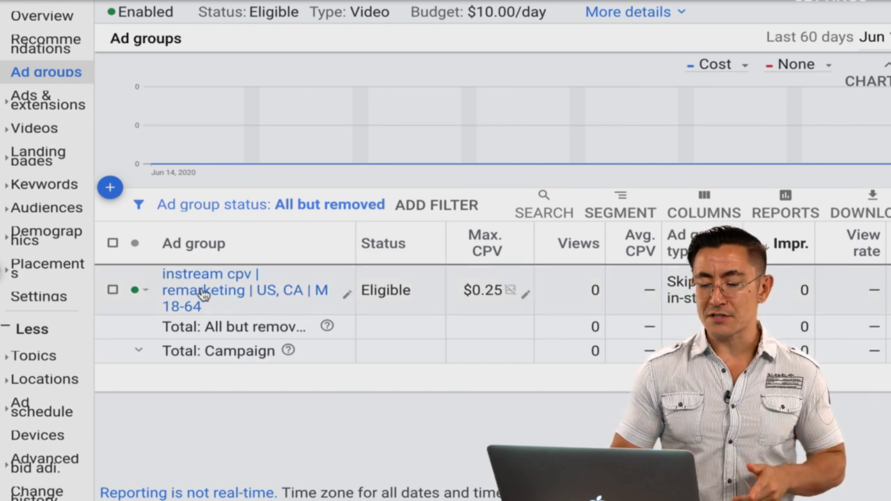
- Open the "instream cpv | remarketing | US, CA | M 18-64" ad group and view the details of its website visitors audience
{"action": "left_click", "coordinate": [202, 294]}
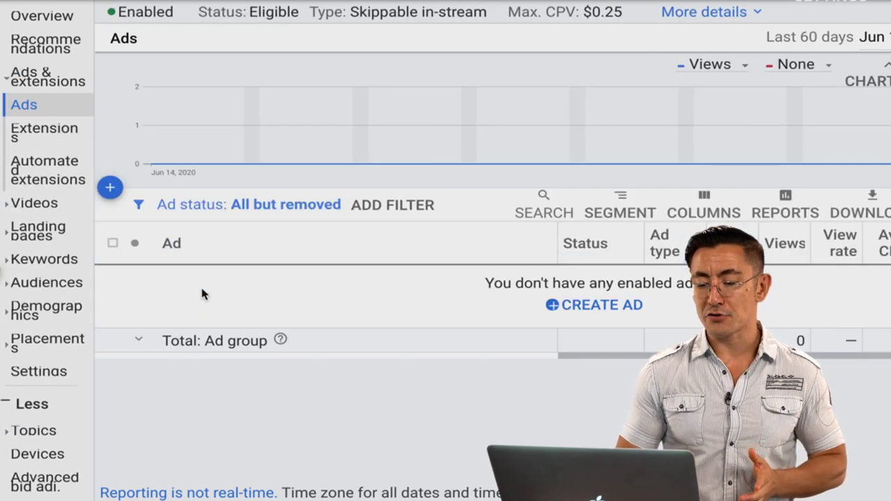
{"action": "left_click", "coordinate": [55, 290]}
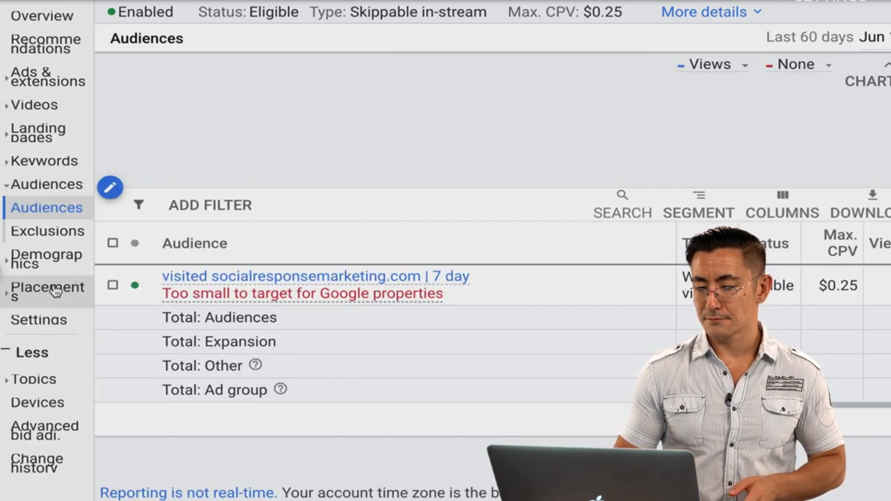
{"action": "mouse_move", "coordinate": [232, 280]}
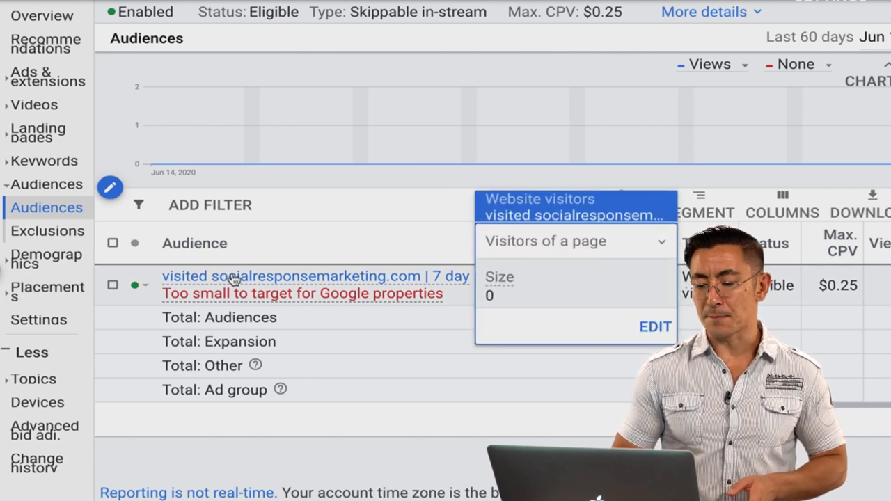
{"action": "mouse_move", "coordinate": [332, 167]}
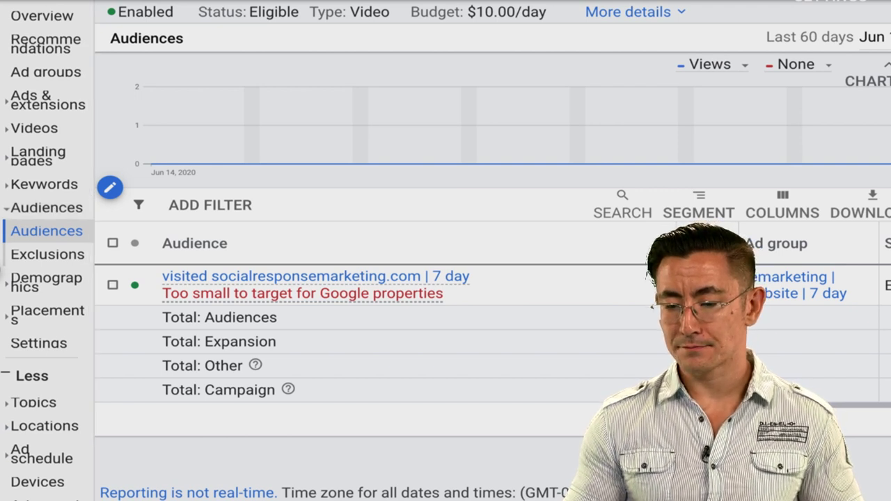
- Start a new video ad in the "remarketing | website | 7 day" ad group
{"action": "left_click", "coordinate": [41, 77]}
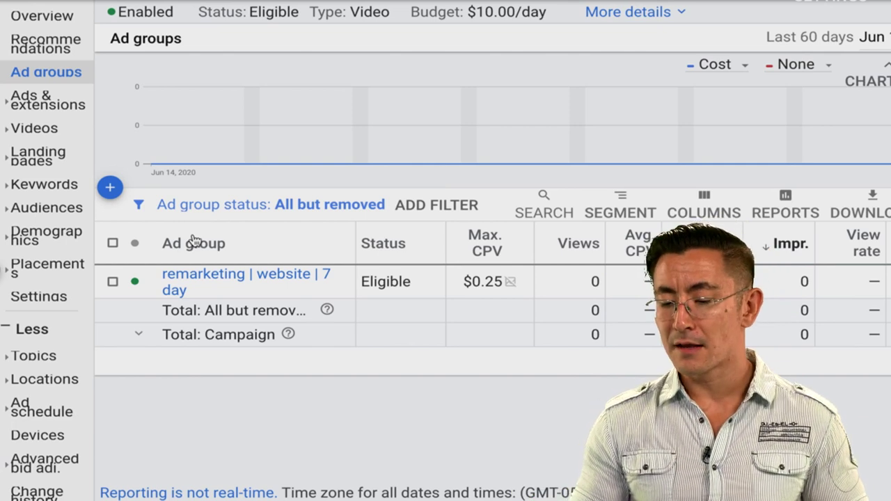
{"action": "left_click", "coordinate": [182, 278]}
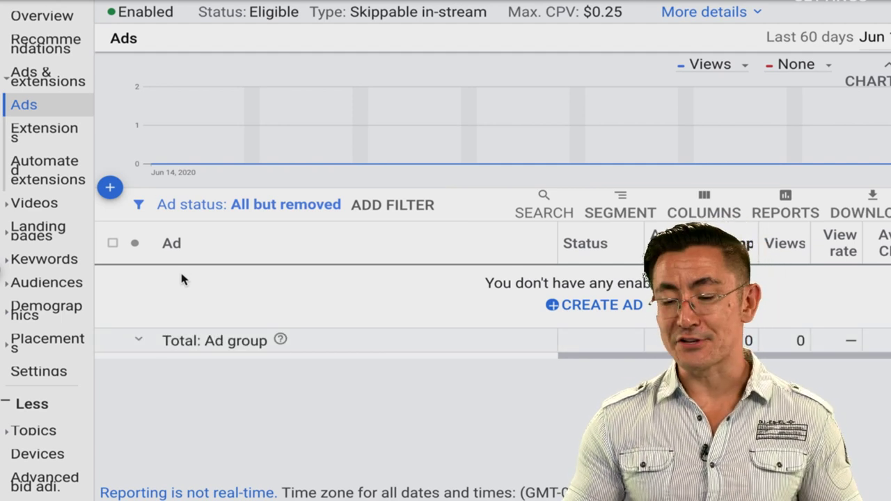
{"action": "left_click", "coordinate": [111, 187]}
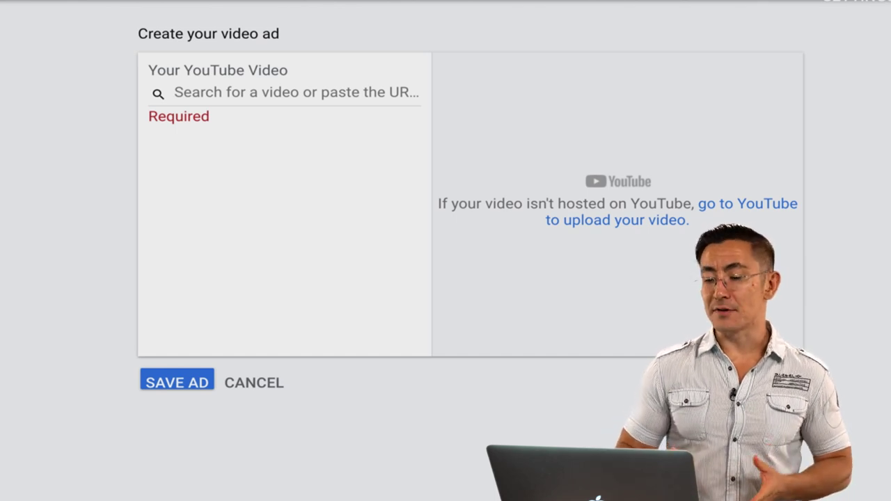
- Copy the URL of "The Top 5 Reasons To Advertise On YouTube" from the commercials spreadsheet in Google Sheets into the new ad's video field
{"action": "left_click", "coordinate": [231, 88]}
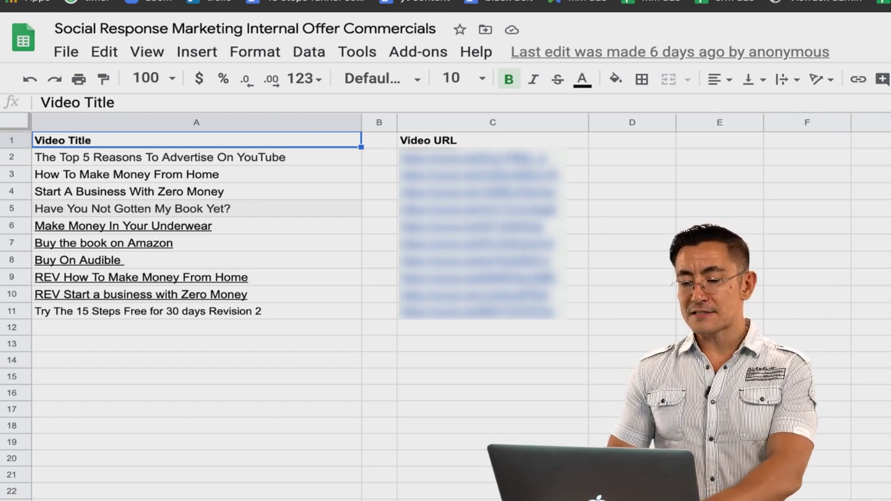
{"action": "left_click", "coordinate": [468, 159]}
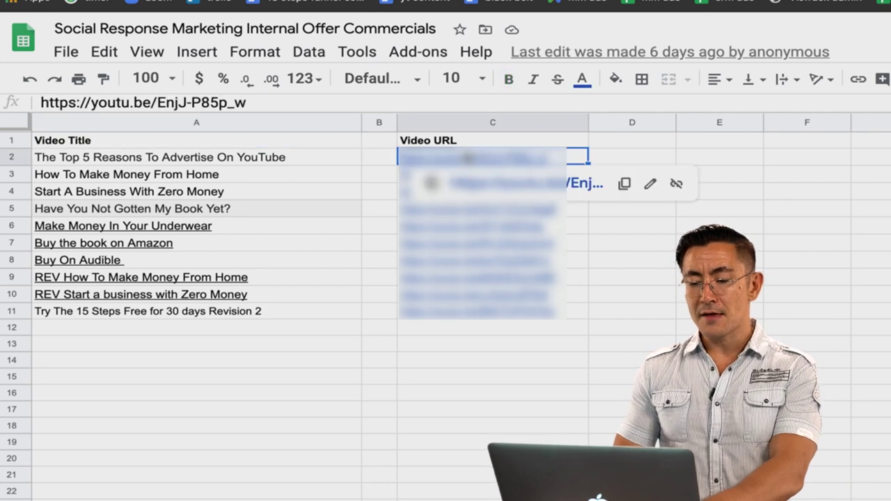
{"action": "key", "text": "super+c"}
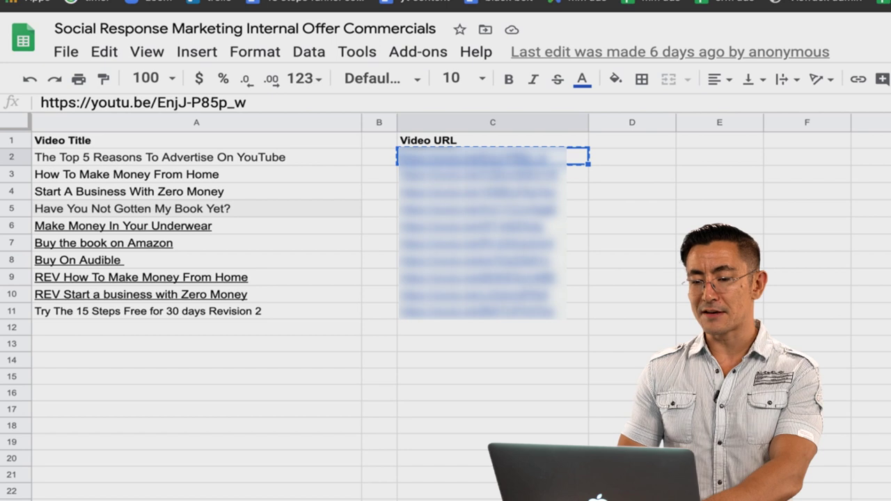
{"action": "key", "text": "ctrl+Tab"}
{"action": "key", "text": "super+v"}
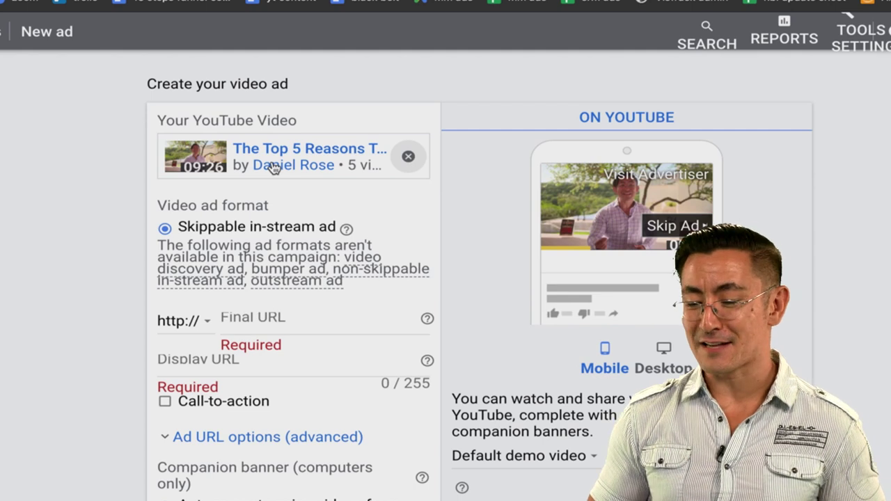
{"action": "scroll", "coordinate": [500, 145], "scroll_direction": "down", "scroll_amount": 1}
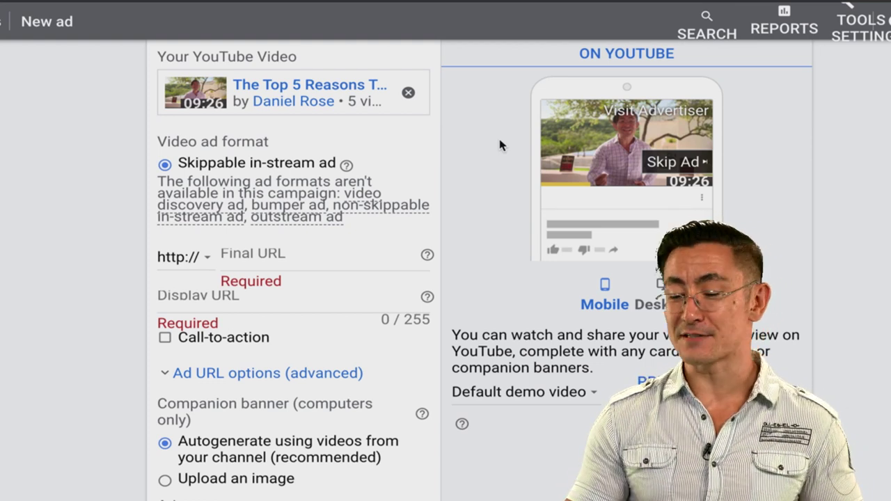
{"action": "left_click", "coordinate": [256, 258]}
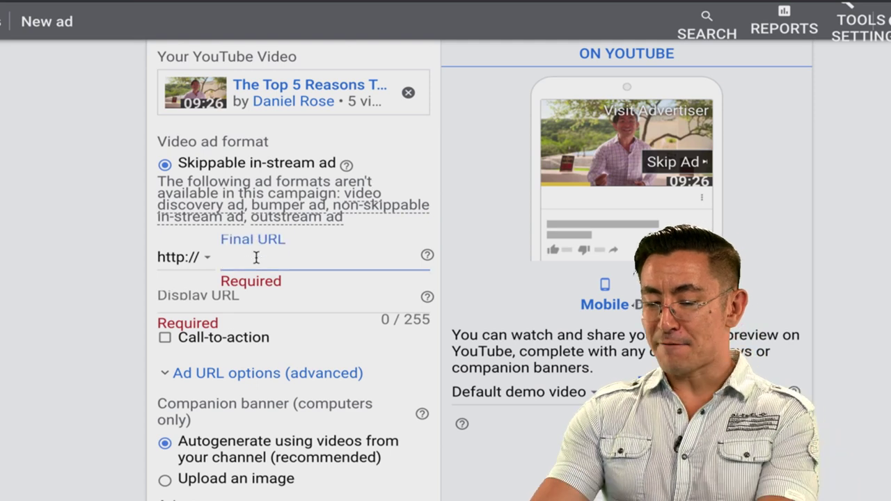
{"action": "type", "text": "social"}
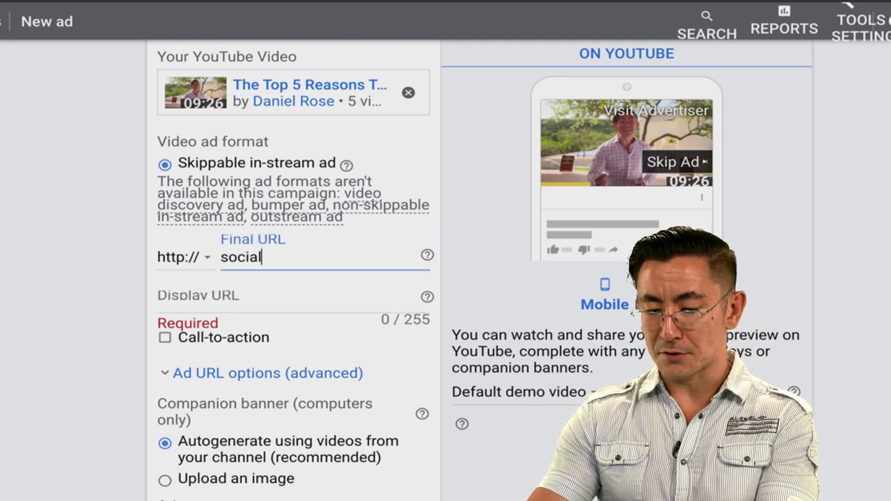
{"action": "type", "text": "responsemarketing.com/"}
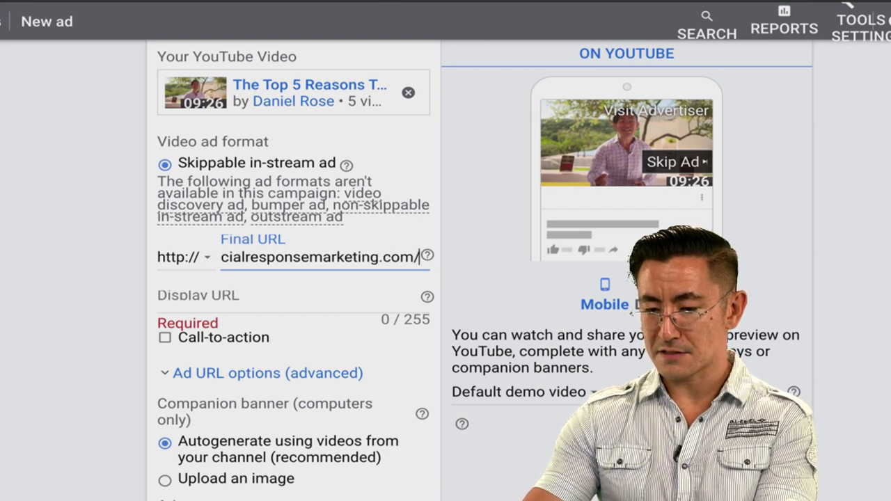
{"action": "type", "text": "15-steps"}
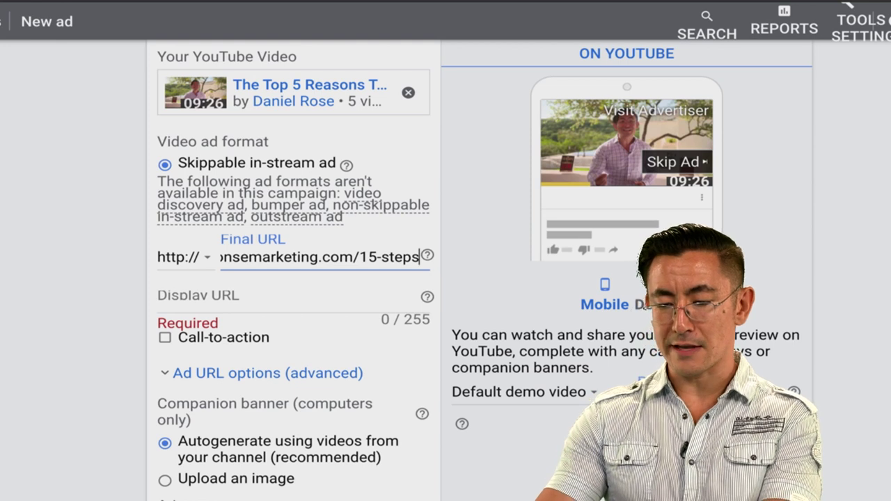
{"action": "key", "text": "Tab"}
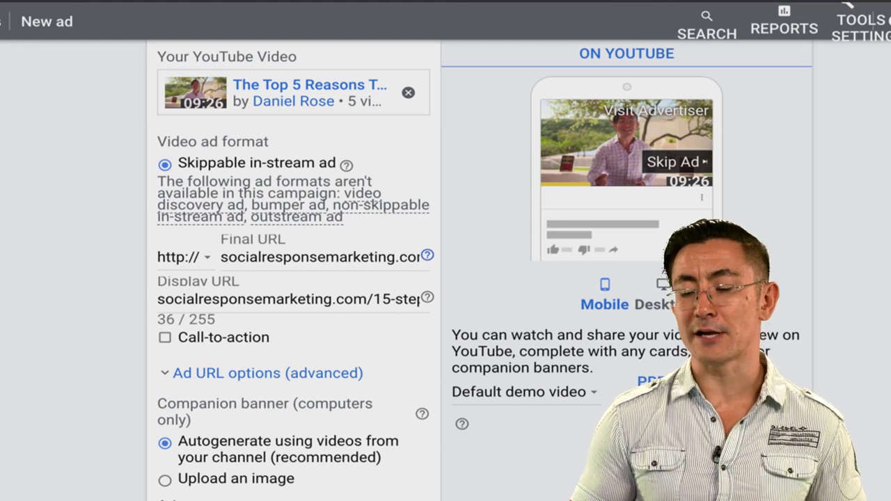
- Remove the /15-steps path from the display URL and capitalise it as SocialResponseMarketing.com
{"action": "left_click_drag", "start_coordinate": [361, 300], "coordinate": [491, 300]}
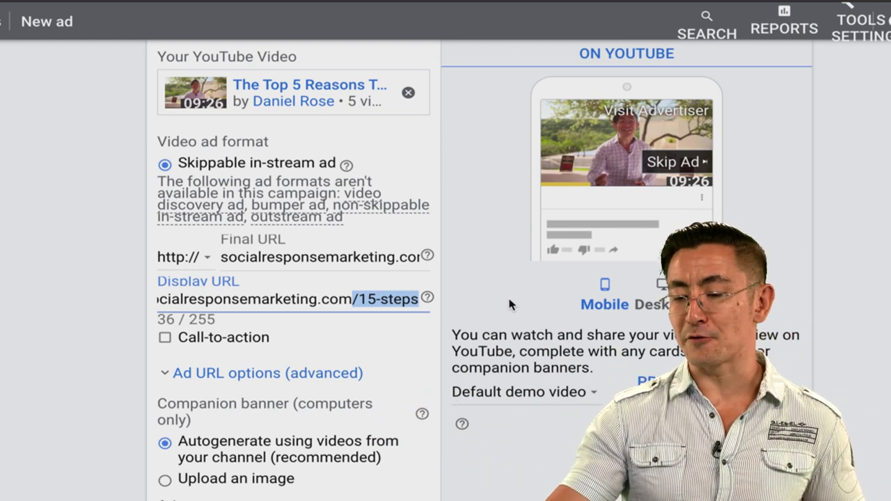
{"action": "key", "text": "BackSpace"}
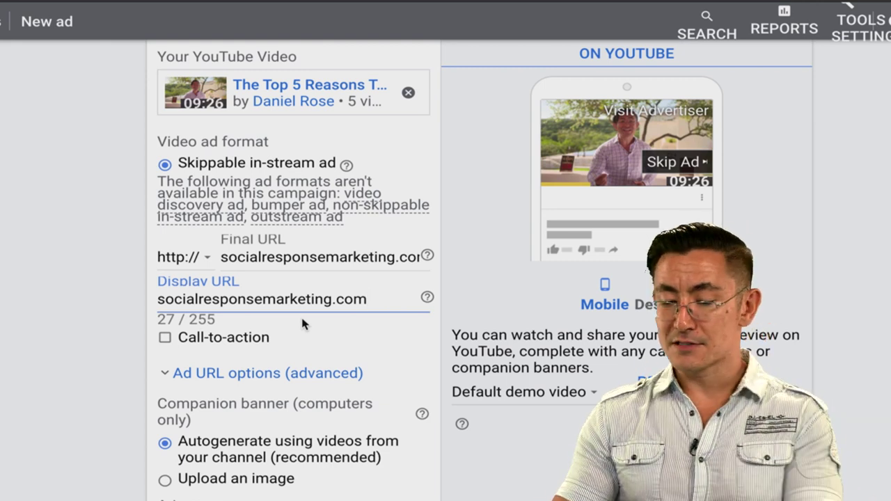
{"action": "left_click_drag", "start_coordinate": [165, 299], "coordinate": [141, 302]}
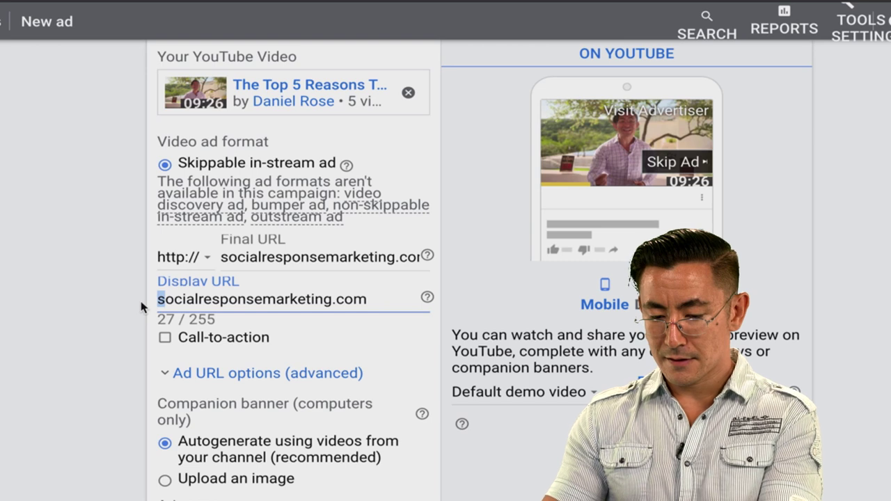
{"action": "type", "text": "S"}
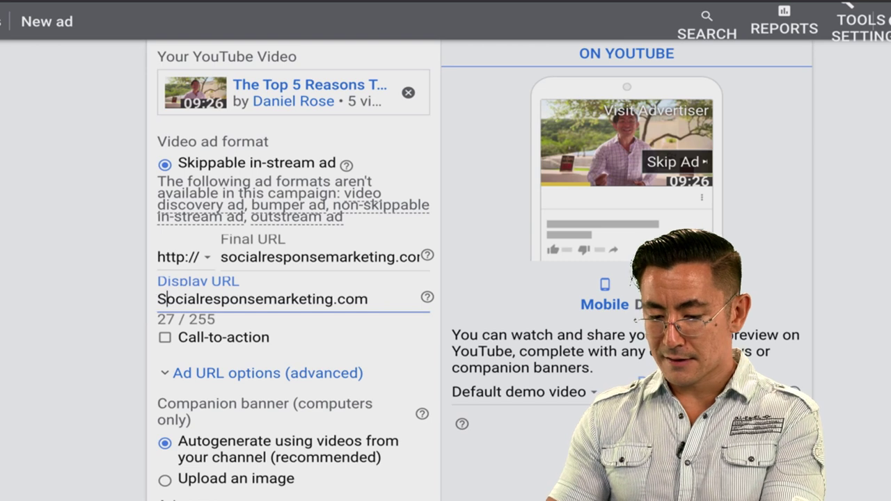
{"action": "left_click", "coordinate": [206, 298]}
{"action": "type", "text": "R"}
{"action": "key", "text": "Delete"}
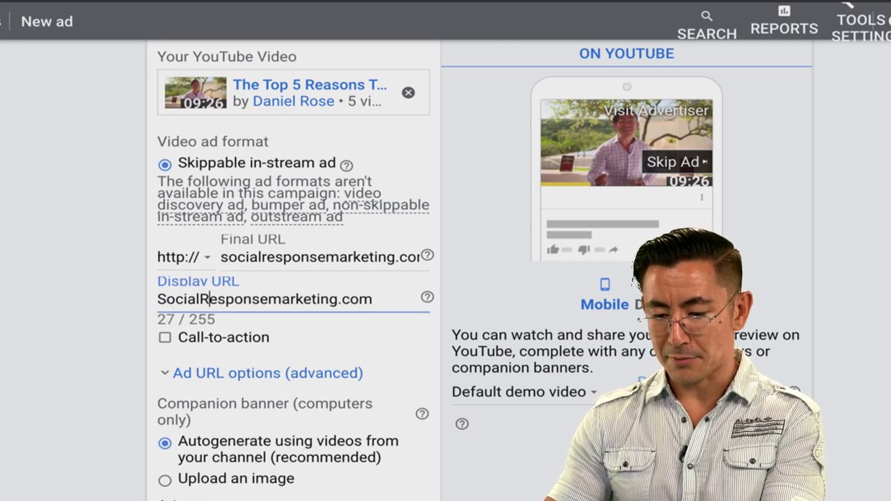
{"action": "left_click", "coordinate": [275, 299]}
{"action": "key", "text": "Delete"}
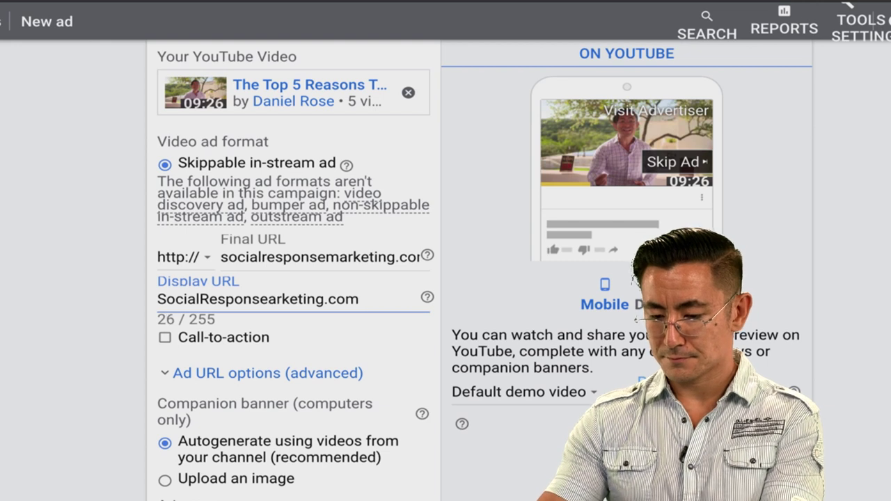
{"action": "type", "text": "M"}
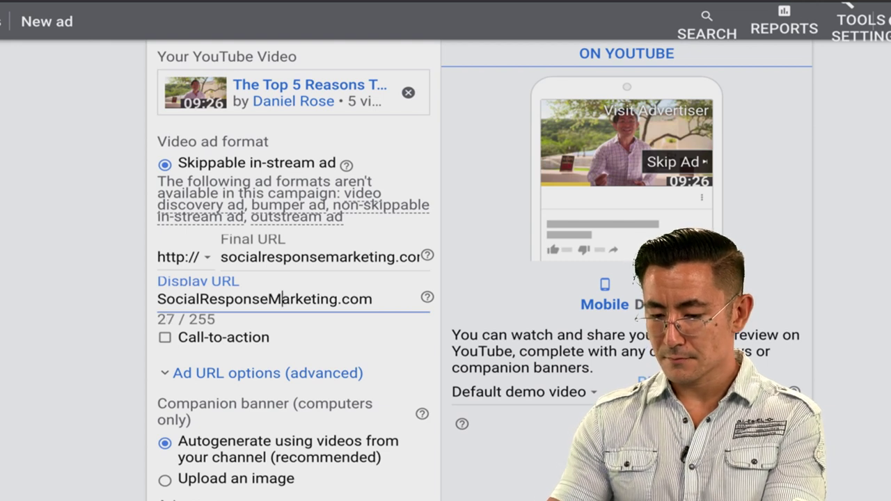
{"action": "left_click", "coordinate": [377, 347]}
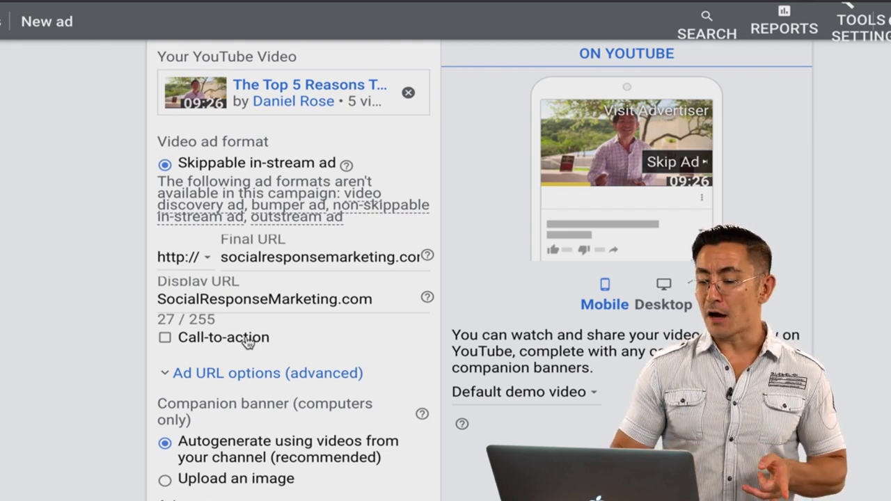
- Enable the ad's call-to-action, with the headline "YouTube Ad Book" and the call-to-action text "Claim Book"
{"action": "left_click", "coordinate": [248, 340]}
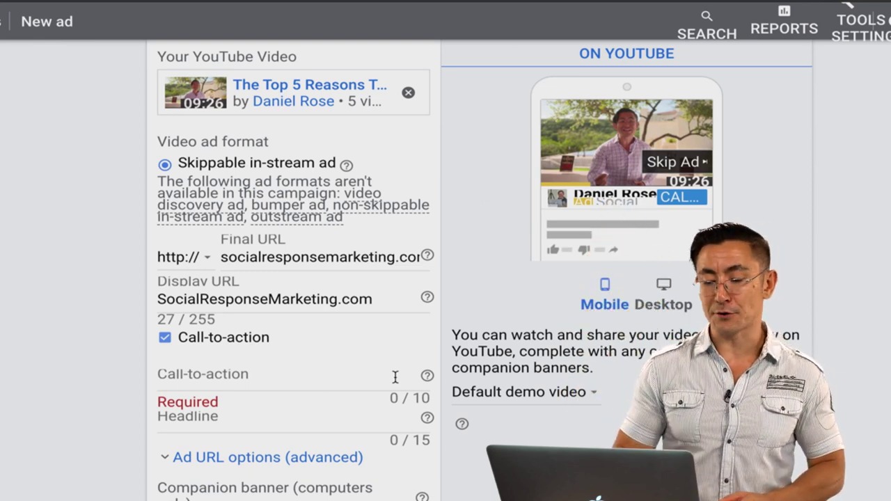
{"action": "key", "text": "Tab"}
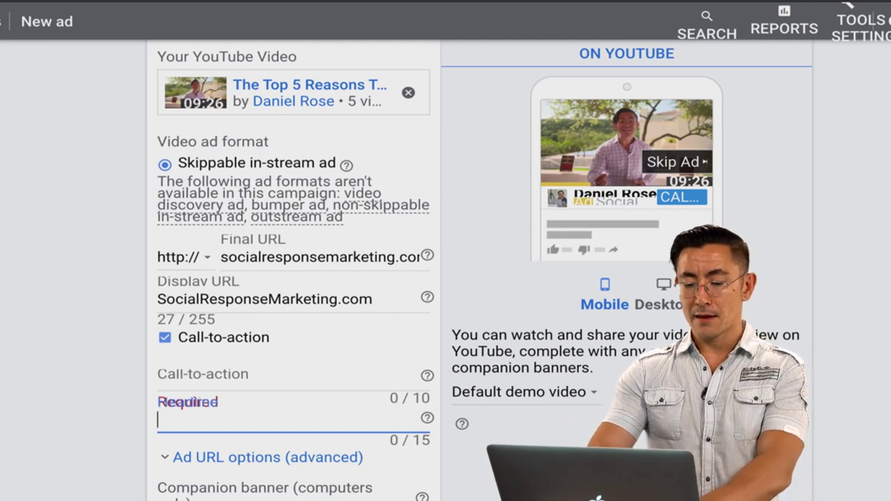
{"action": "type", "text": "YouTube Ads book"}
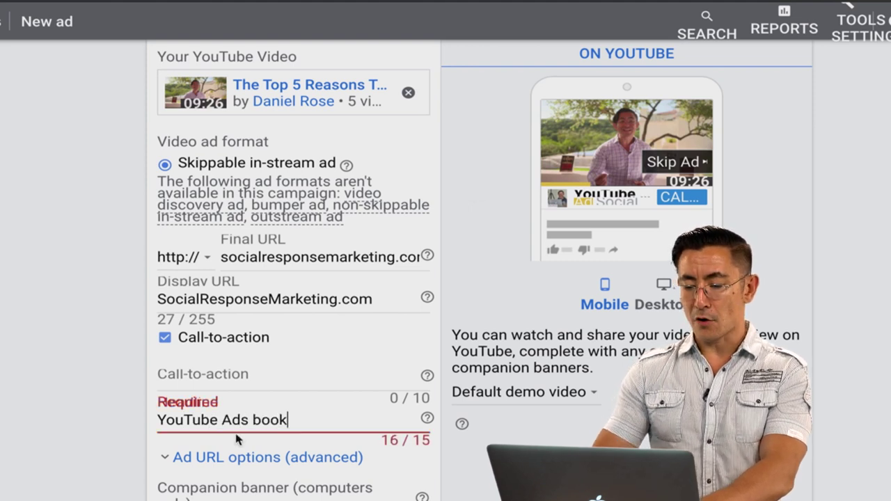
{"action": "key", "text": "BackSpace"}
{"action": "key", "text": "BackSpace"}
{"action": "key", "text": "BackSpace"}
{"action": "key", "text": "BackSpace"}
{"action": "type", "text": "Book"}
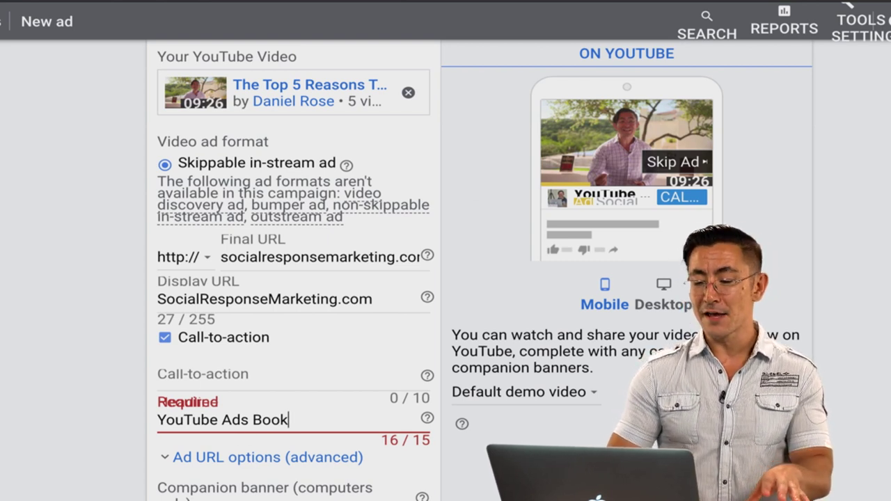
{"action": "left_click", "coordinate": [246, 420]}
{"action": "key", "text": "BackSpace"}
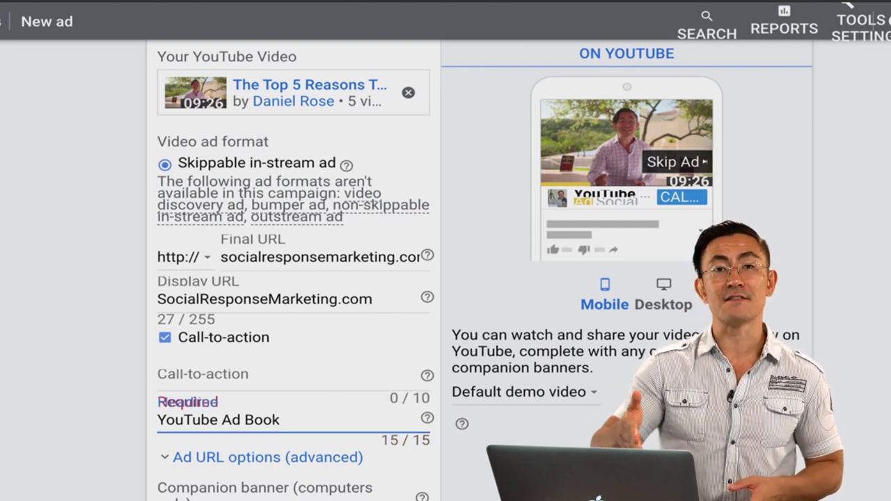
{"action": "left_click", "coordinate": [236, 374]}
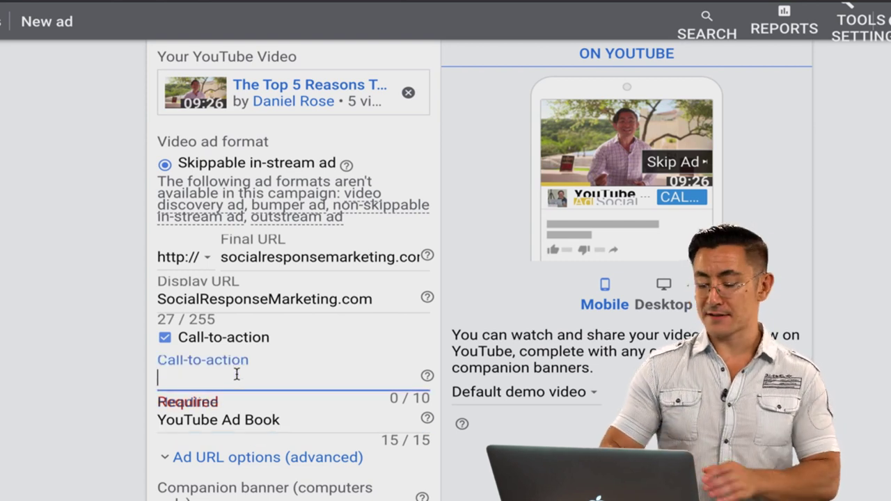
{"action": "type", "text": "Claim Book"}
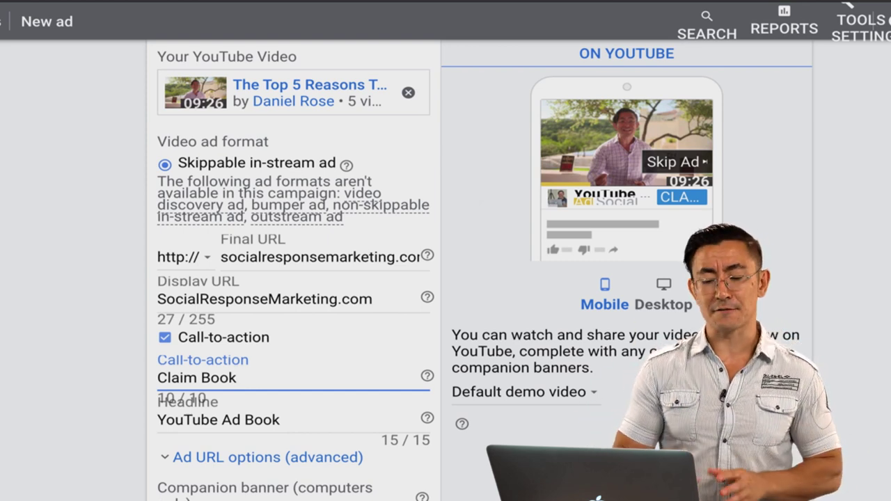
- Review the advanced ad URL options, including the tracking template and final URL suffix, and collapse them again
{"action": "scroll", "coordinate": [202, 274], "scroll_direction": "down", "scroll_amount": 3}
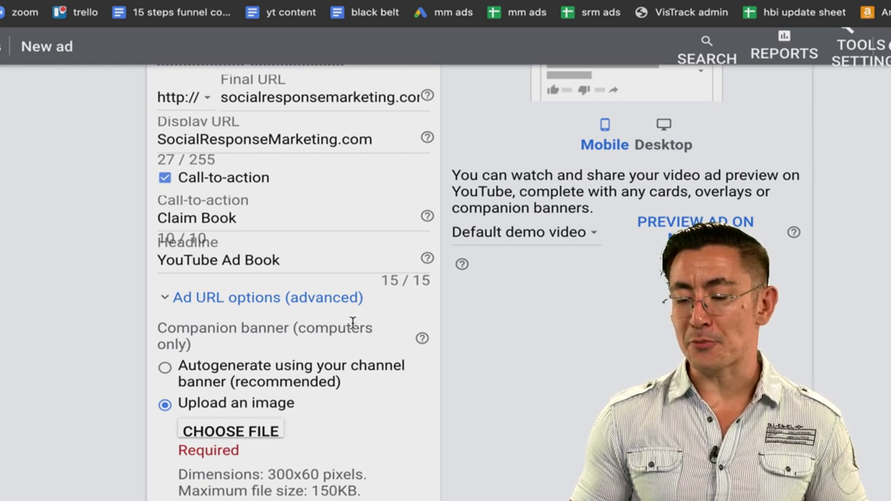
{"action": "left_click", "coordinate": [335, 301]}
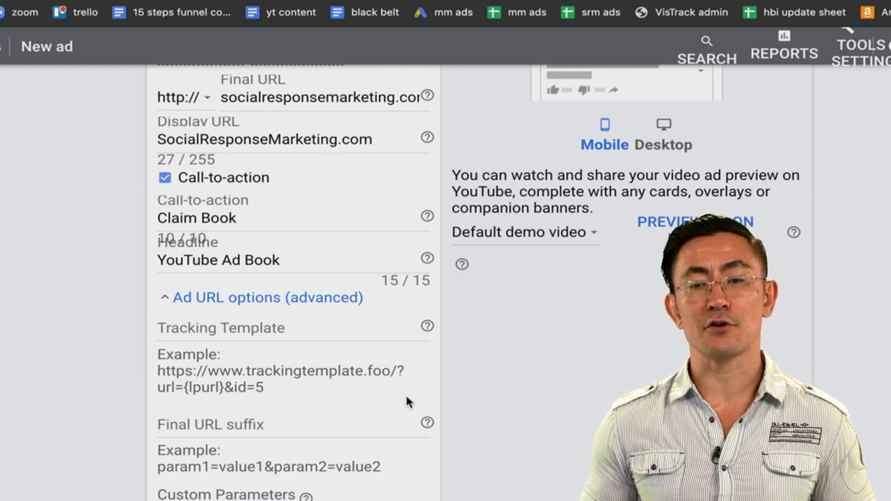
{"action": "left_click", "coordinate": [269, 300]}
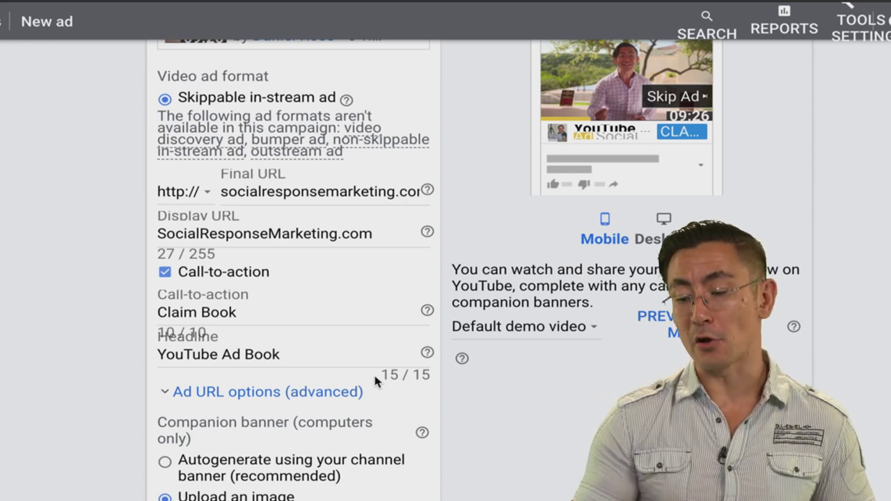
- Upload EXAMPLEBANNER.png as the ad's companion banner image
{"action": "scroll", "coordinate": [359, 436], "scroll_direction": "up", "scroll_amount": 1}
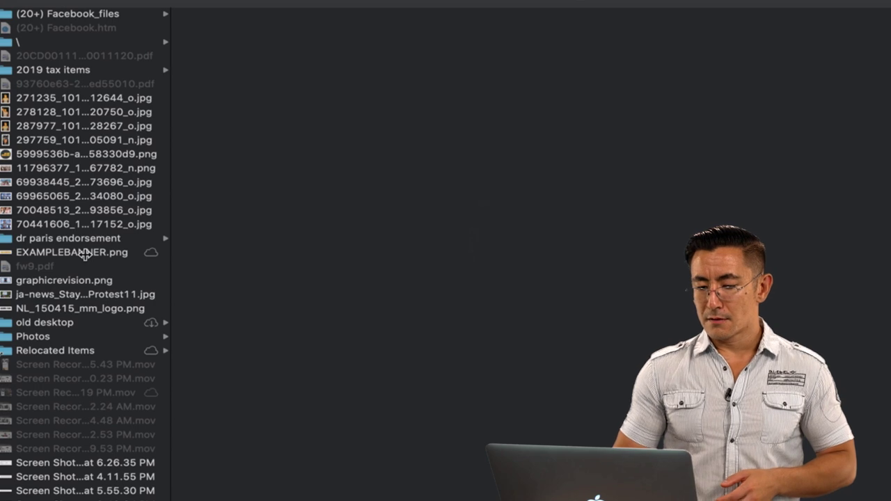
{"action": "left_click", "coordinate": [85, 255]}
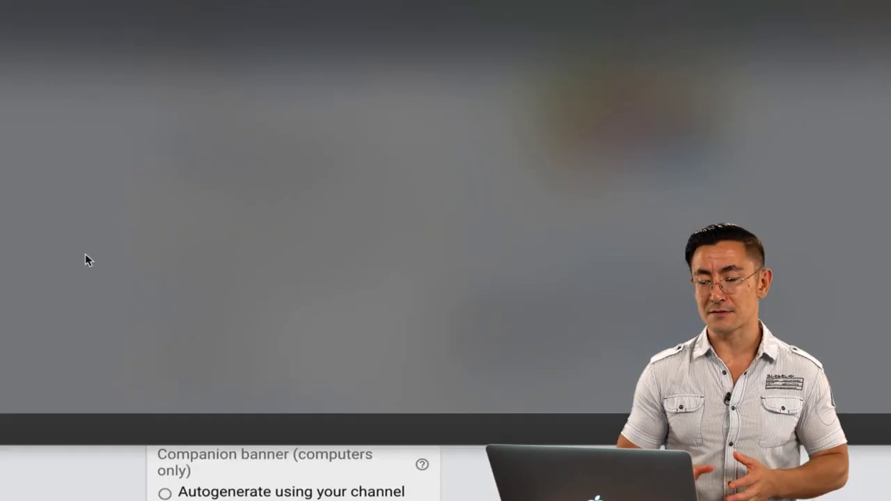
{"action": "scroll", "coordinate": [85, 261], "scroll_direction": "down", "scroll_amount": 1}
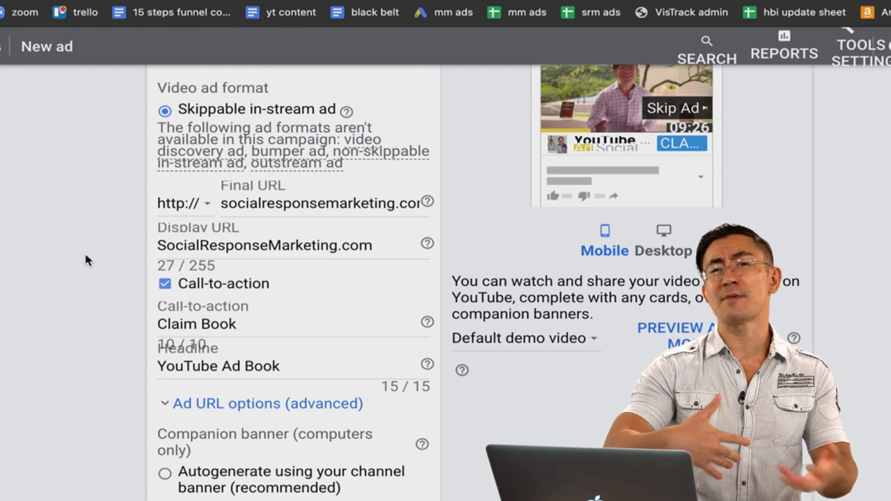
- Name the ad "The Top 5 Reasons To Advertise On YouTube" using the title copied from the commercials spreadsheet in Google Sheets, and create the ad
{"action": "scroll", "coordinate": [85, 256], "scroll_direction": "down", "scroll_amount": 3}
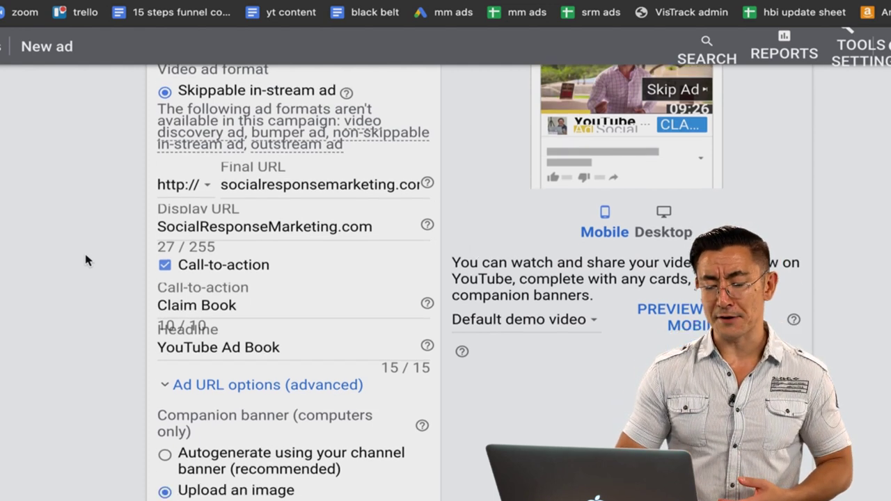
{"action": "left_click", "coordinate": [208, 489]}
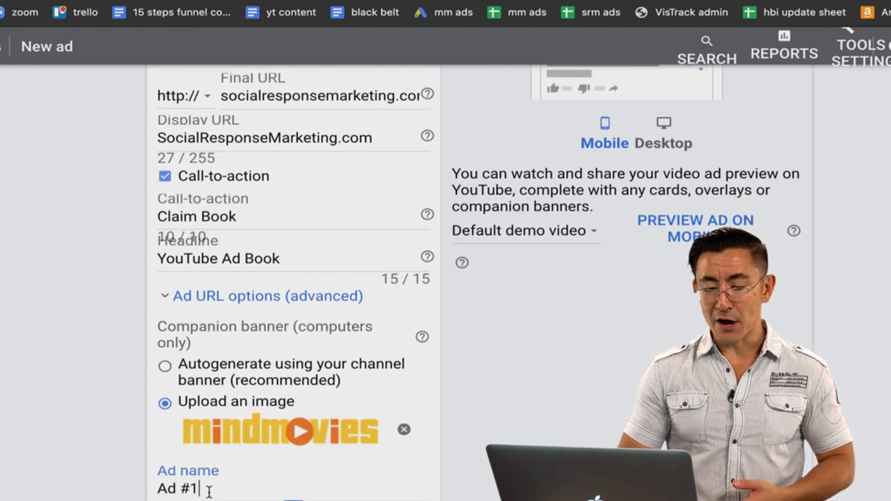
{"action": "key", "text": "super+a"}
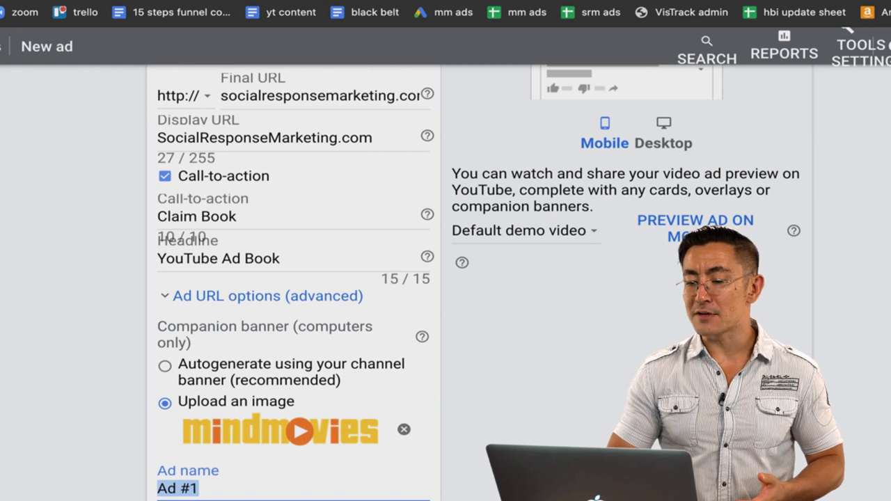
{"action": "key", "text": "ctrl+Tab"}
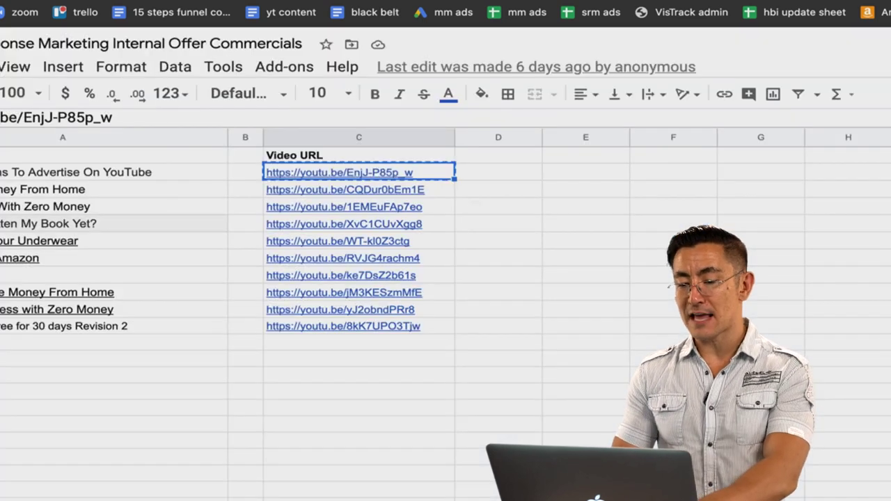
{"action": "left_click", "coordinate": [90, 170]}
{"action": "key", "text": "ctrl+c"}
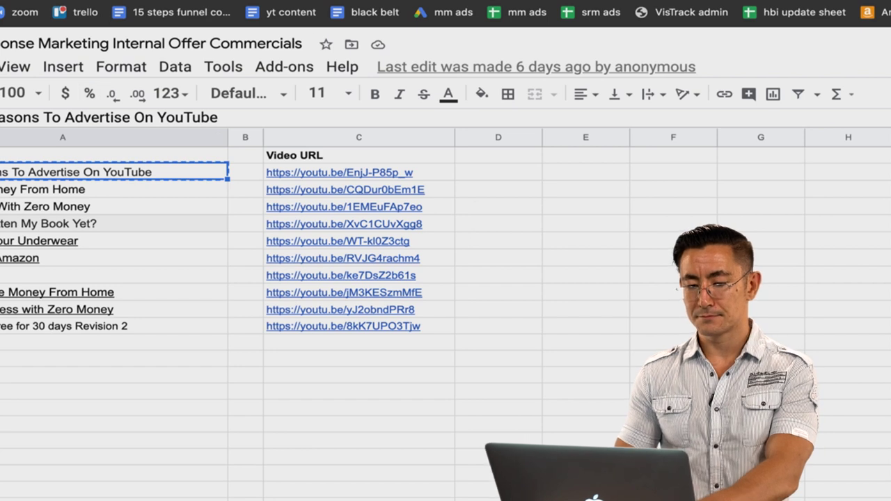
{"action": "key", "text": "ctrl+shift+Tab"}
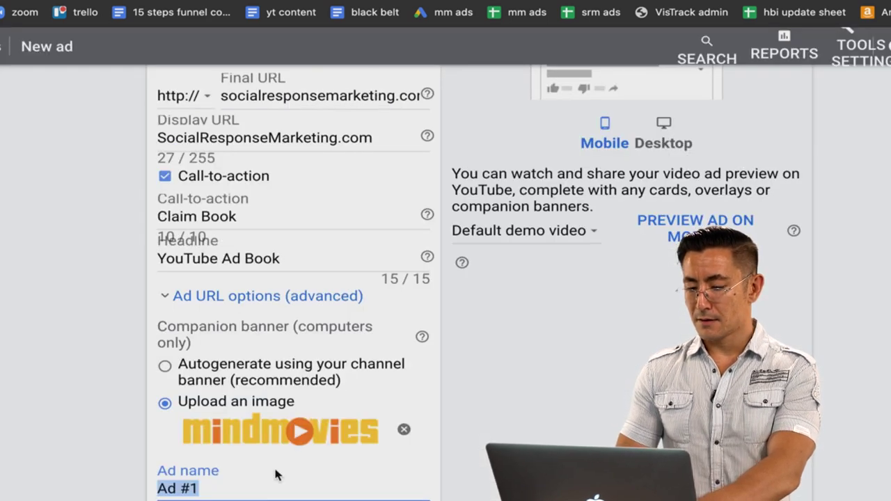
{"action": "key", "text": "ctrl+v"}
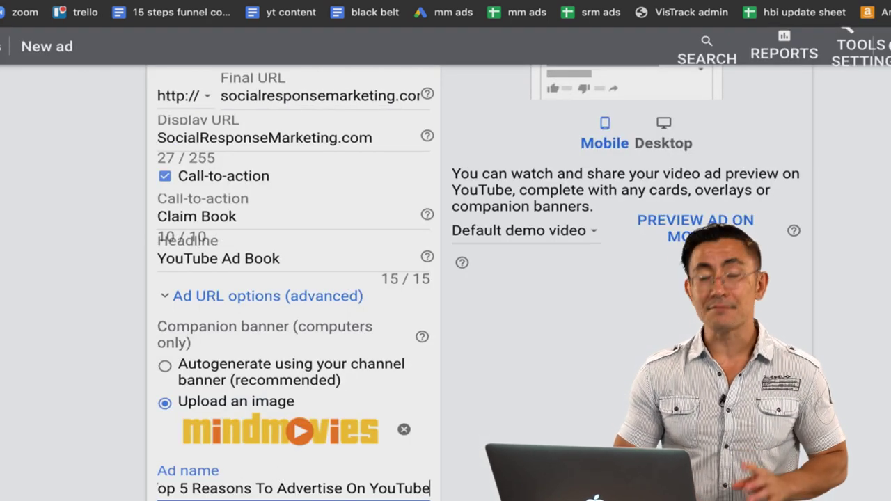
{"action": "key", "text": "Tab"}
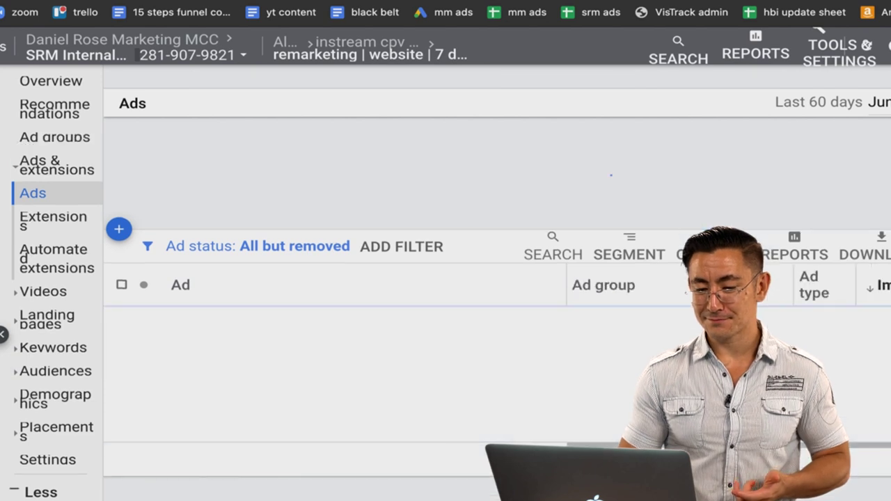
- Go back from the ad group's ads to the campaign overview listing all video campaigns
{"action": "left_click", "coordinate": [66, 142]}
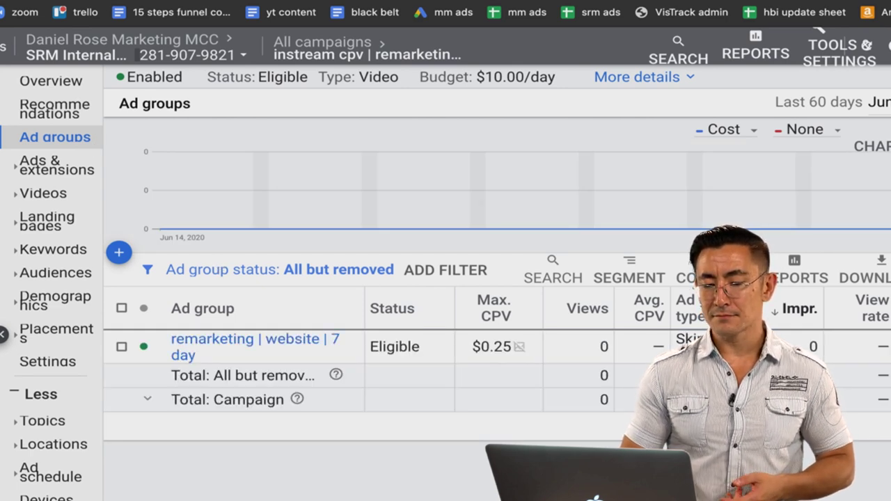
{"action": "left_click", "coordinate": [92, 137]}
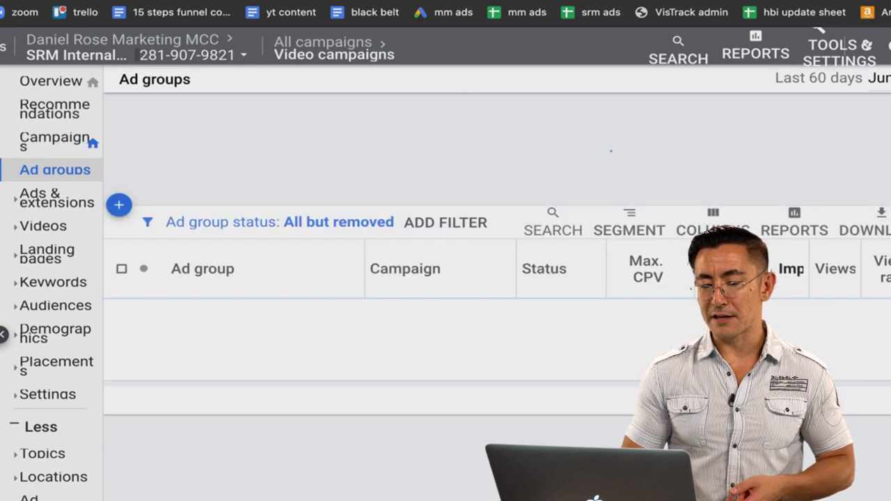
{"action": "left_click", "coordinate": [33, 143]}
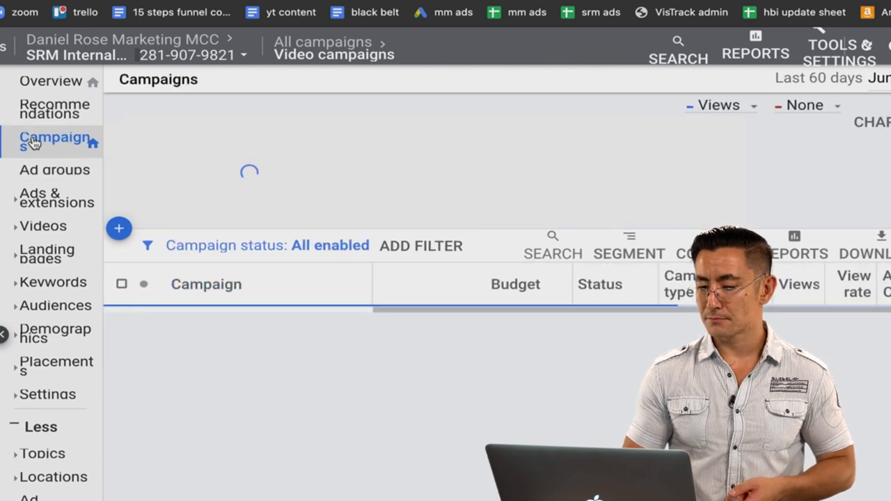